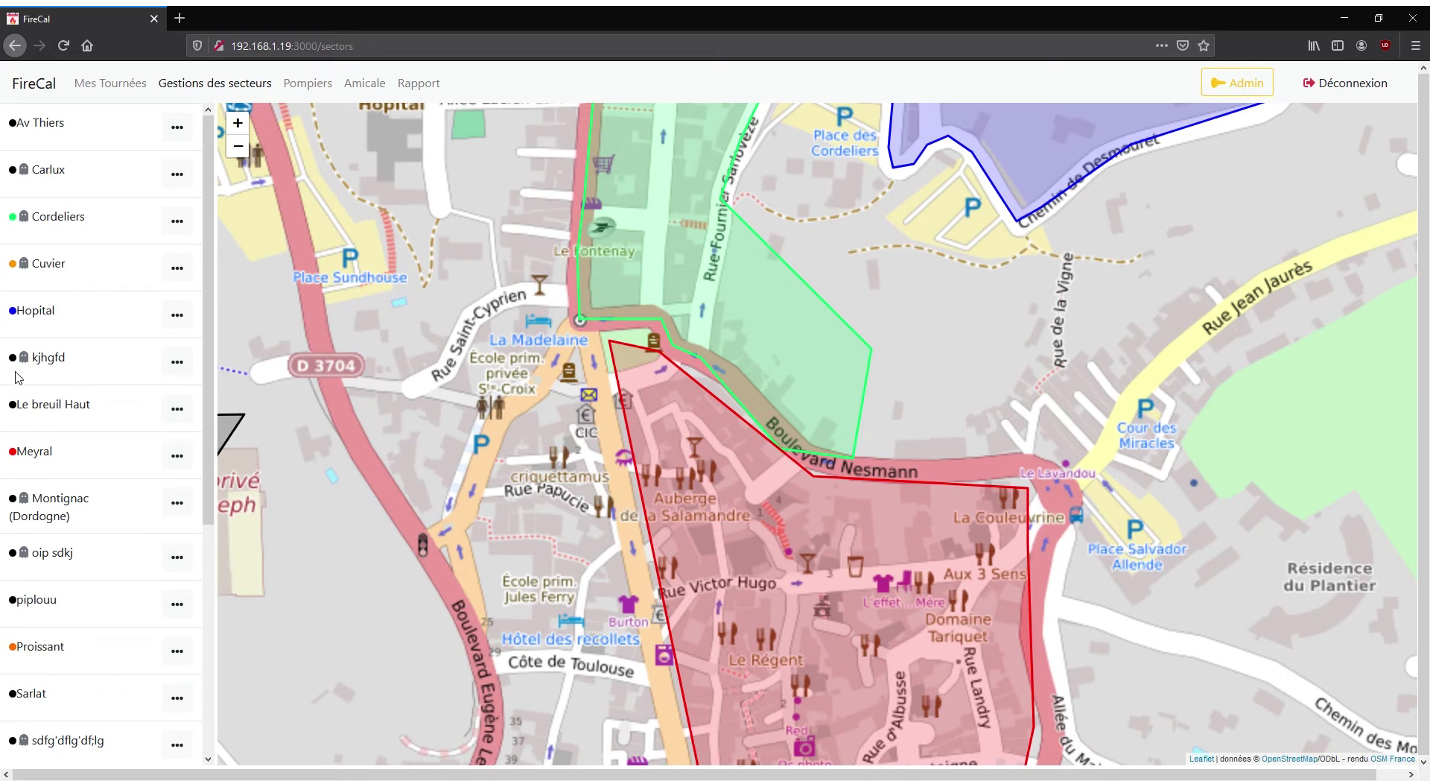
- Add a new sector and start its outline at the junction of Place de la Petite Rigaudie and Rue de la République
{"action": "scroll", "coordinate": [30, 447], "scroll_direction": "down", "scroll_amount": 5}
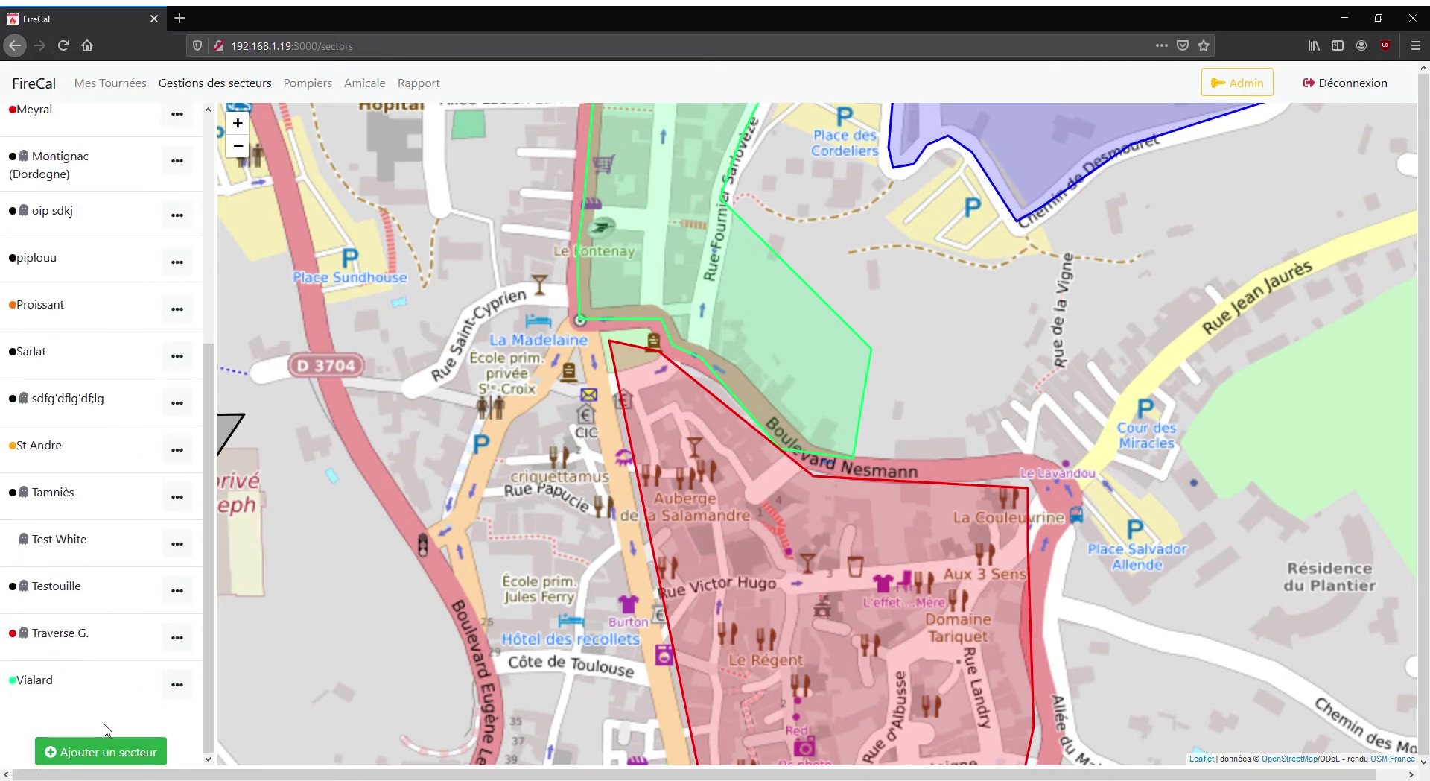
{"action": "left_click", "coordinate": [106, 750]}
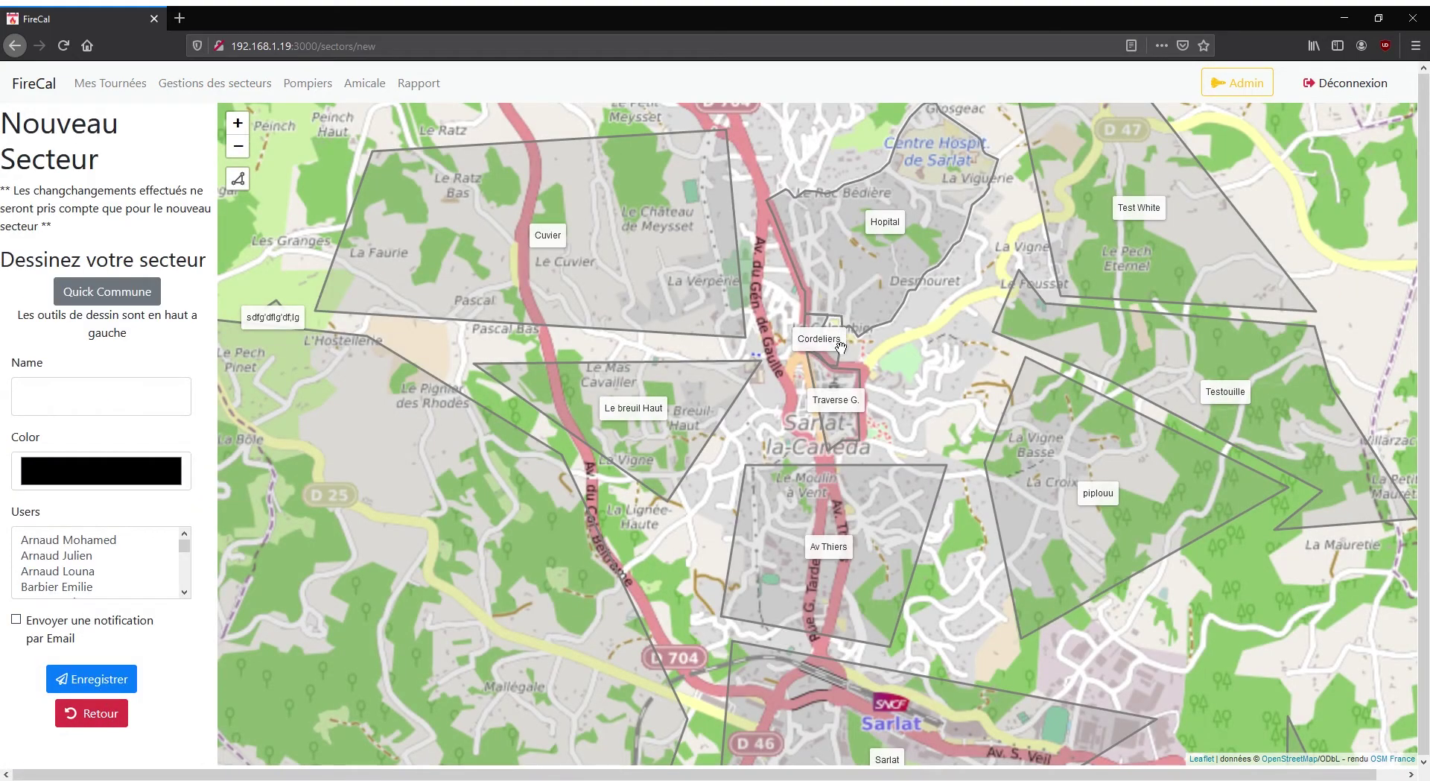
{"action": "left_click_drag", "start_coordinate": [841, 347], "coordinate": [644, 393]}
{"action": "scroll", "coordinate": [598, 419], "scroll_direction": "up", "scroll_amount": 5}
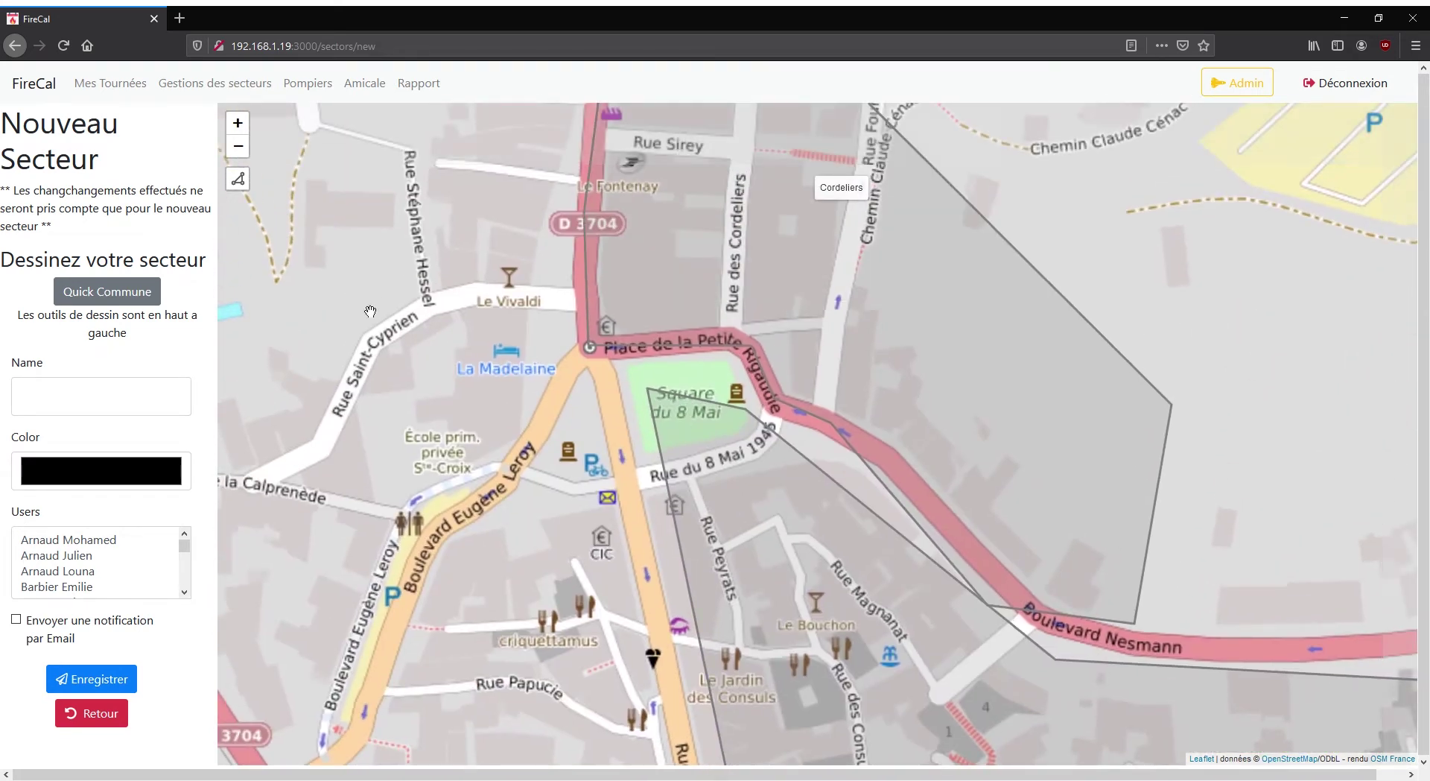
{"action": "left_click", "coordinate": [240, 184]}
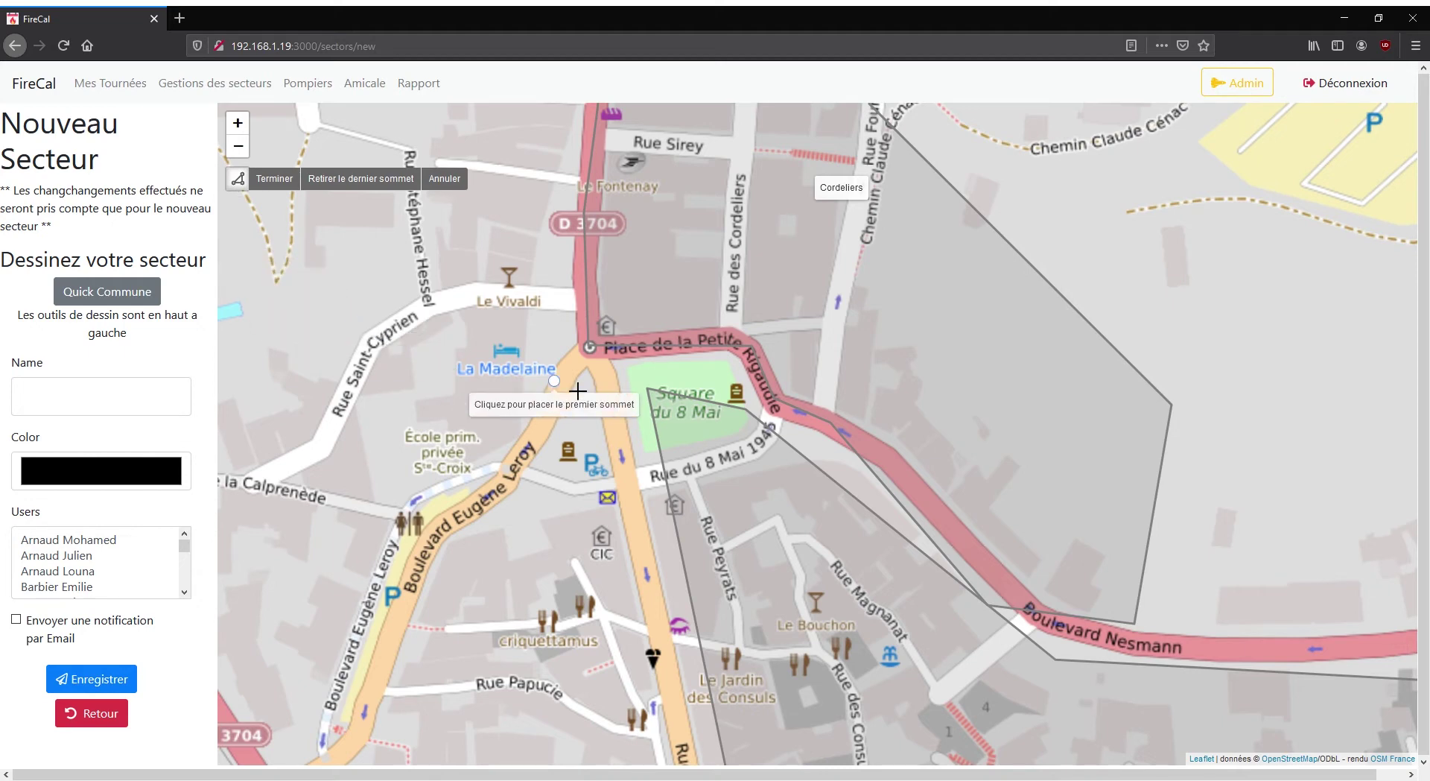
{"action": "left_click", "coordinate": [591, 361]}
{"action": "left_click", "coordinate": [606, 381]}
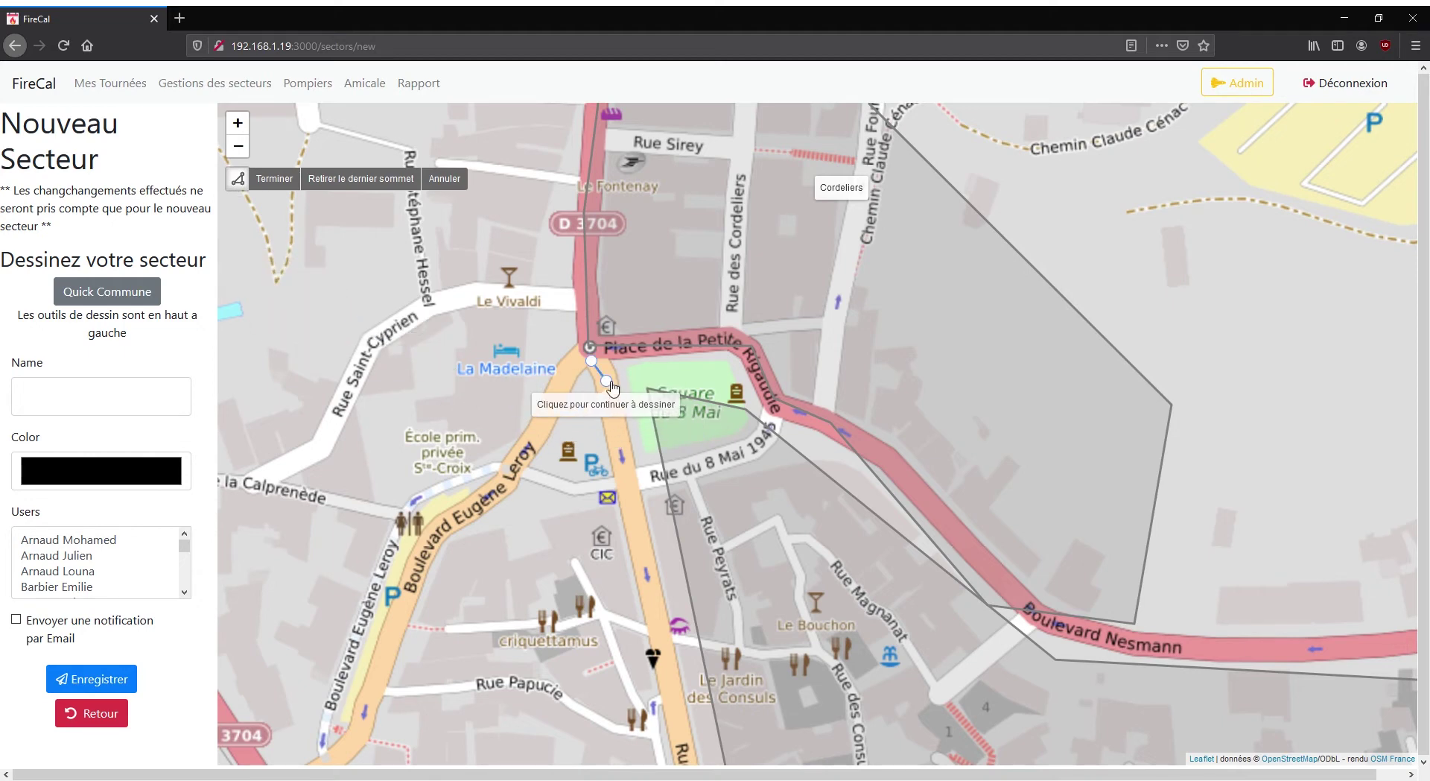
- Trace the sector boundary south along Rue de la République to the junction beside Parking La Grande Rigaudie
{"action": "left_click", "coordinate": [631, 523]}
{"action": "scroll", "coordinate": [637, 551], "scroll_direction": "up", "scroll_amount": 1}
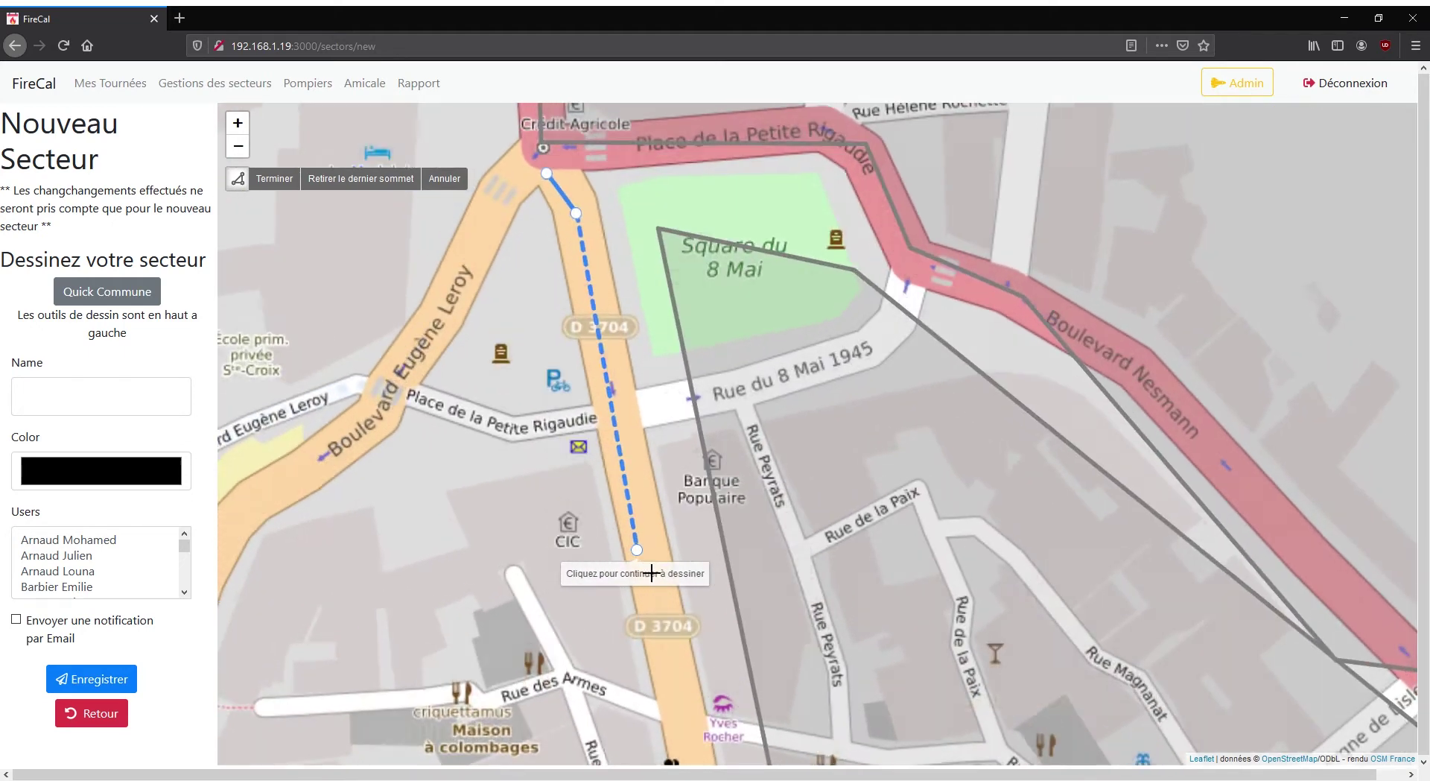
{"action": "left_click", "coordinate": [671, 658]}
{"action": "scroll", "coordinate": [664, 734], "scroll_direction": "down", "scroll_amount": 2}
{"action": "left_click_drag", "start_coordinate": [653, 743], "coordinate": [630, 158]}
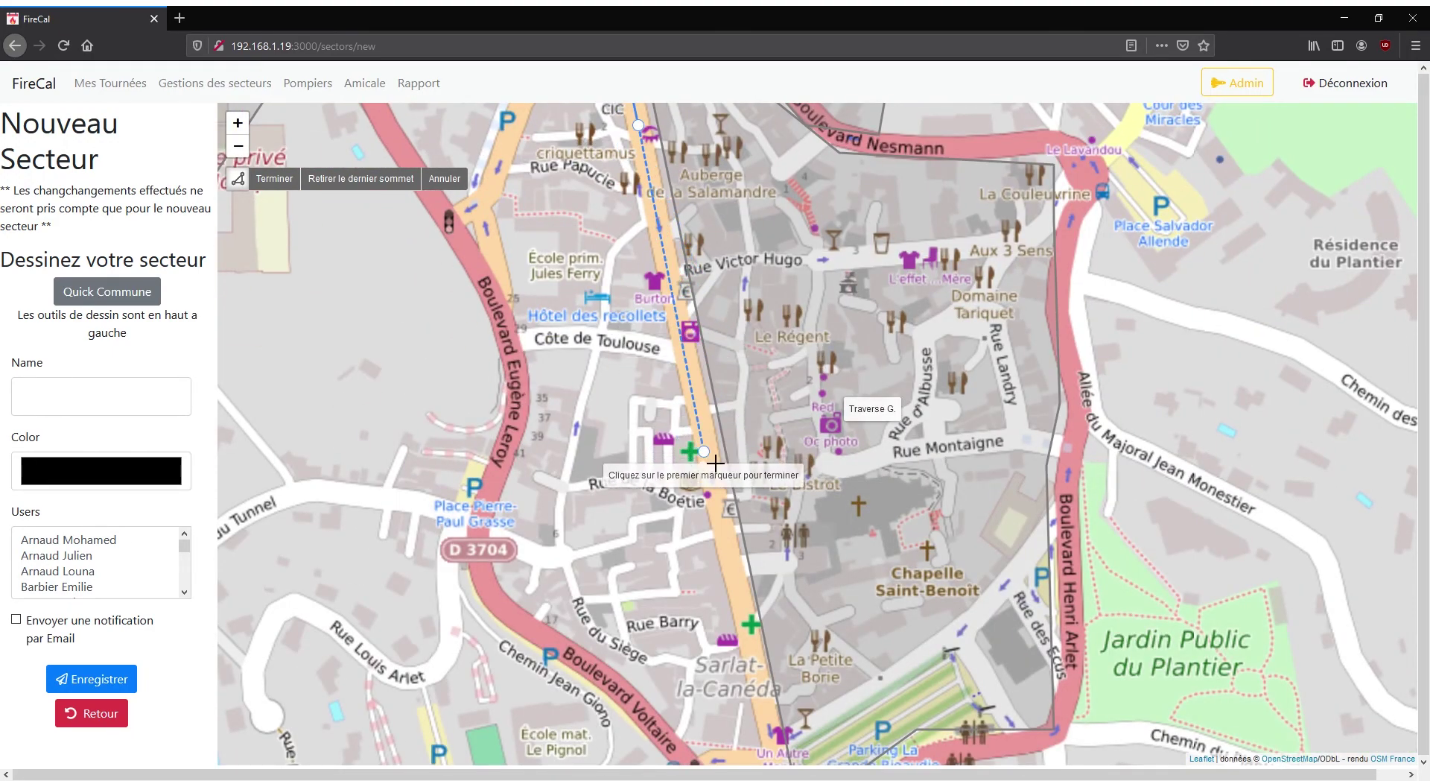
{"action": "left_click_drag", "start_coordinate": [716, 463], "coordinate": [705, 273]}
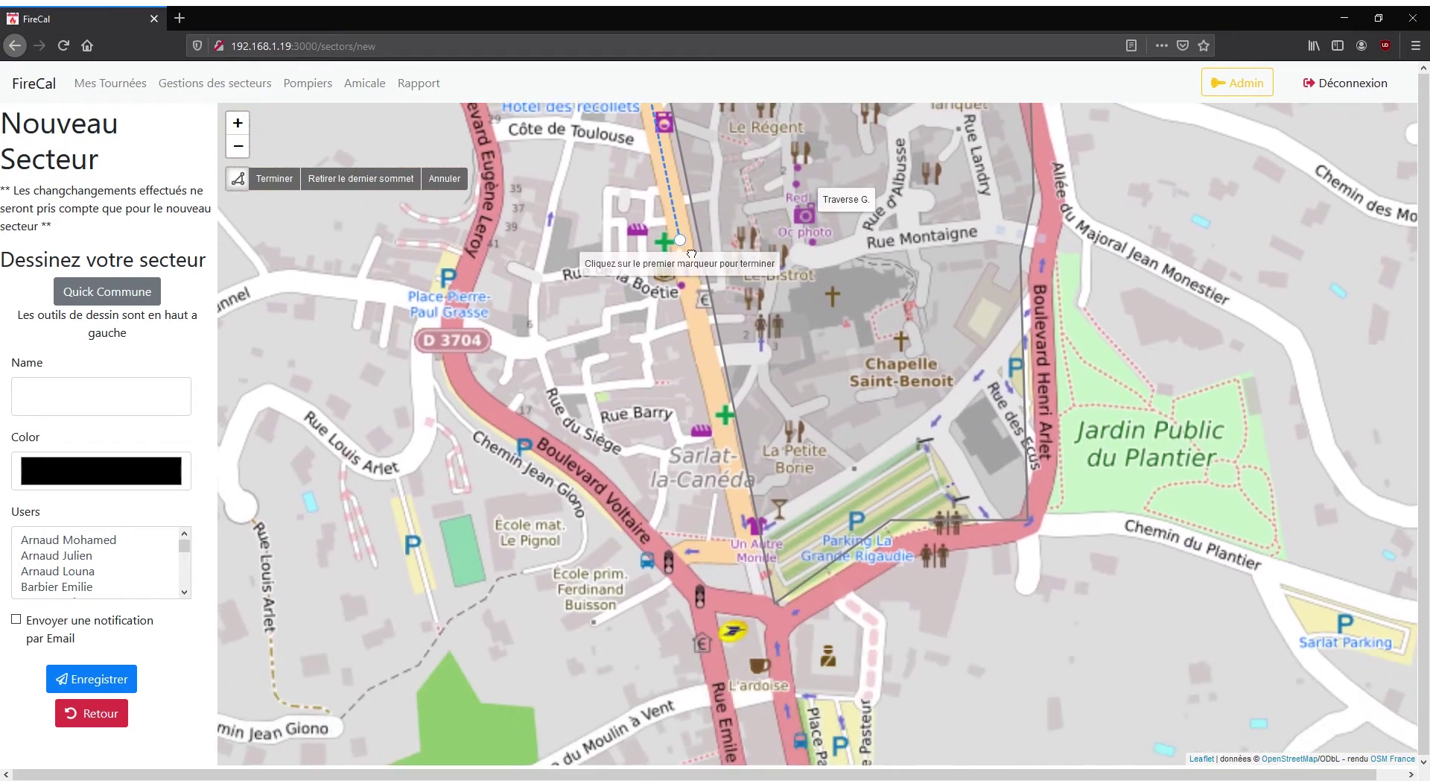
{"action": "left_click", "coordinate": [699, 279]}
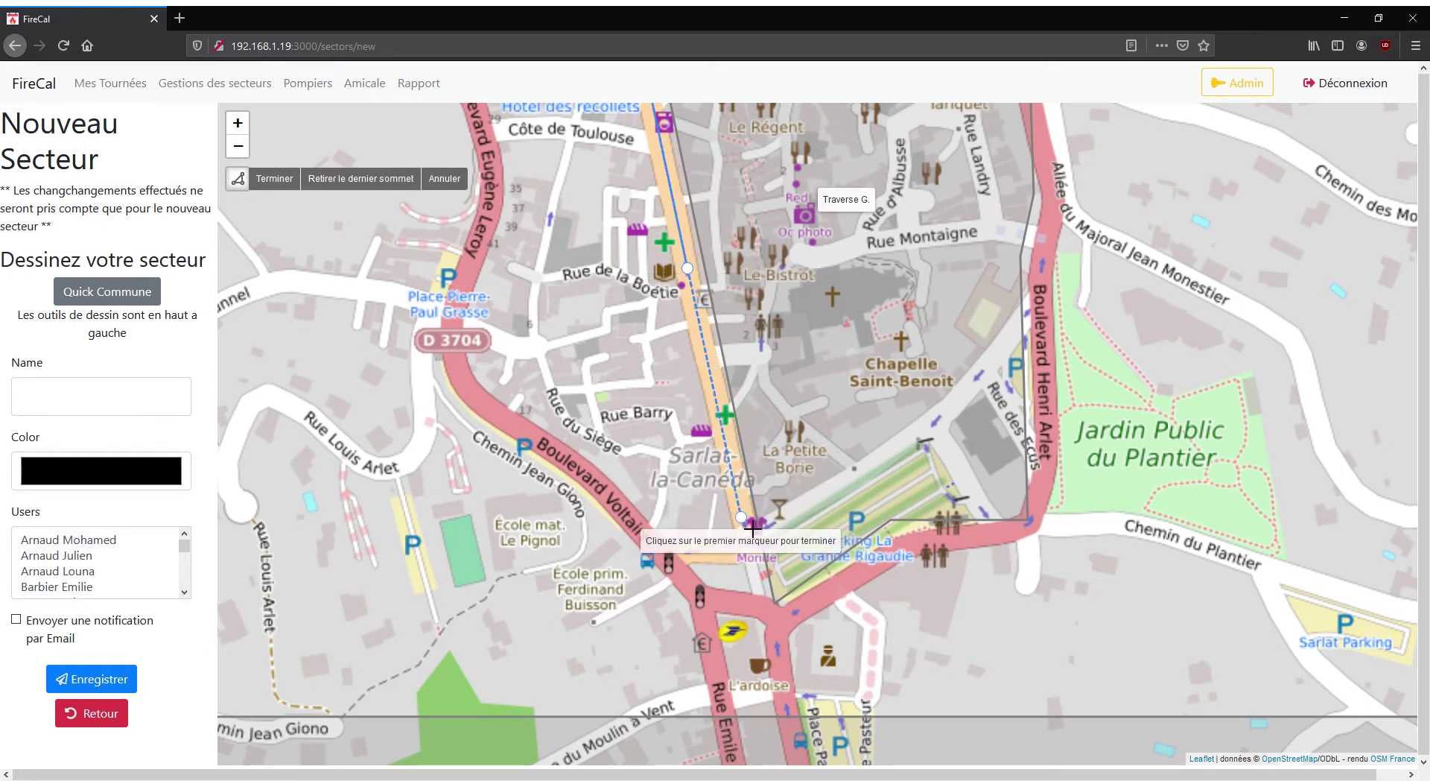
{"action": "left_click", "coordinate": [741, 518]}
{"action": "left_click", "coordinate": [767, 626]}
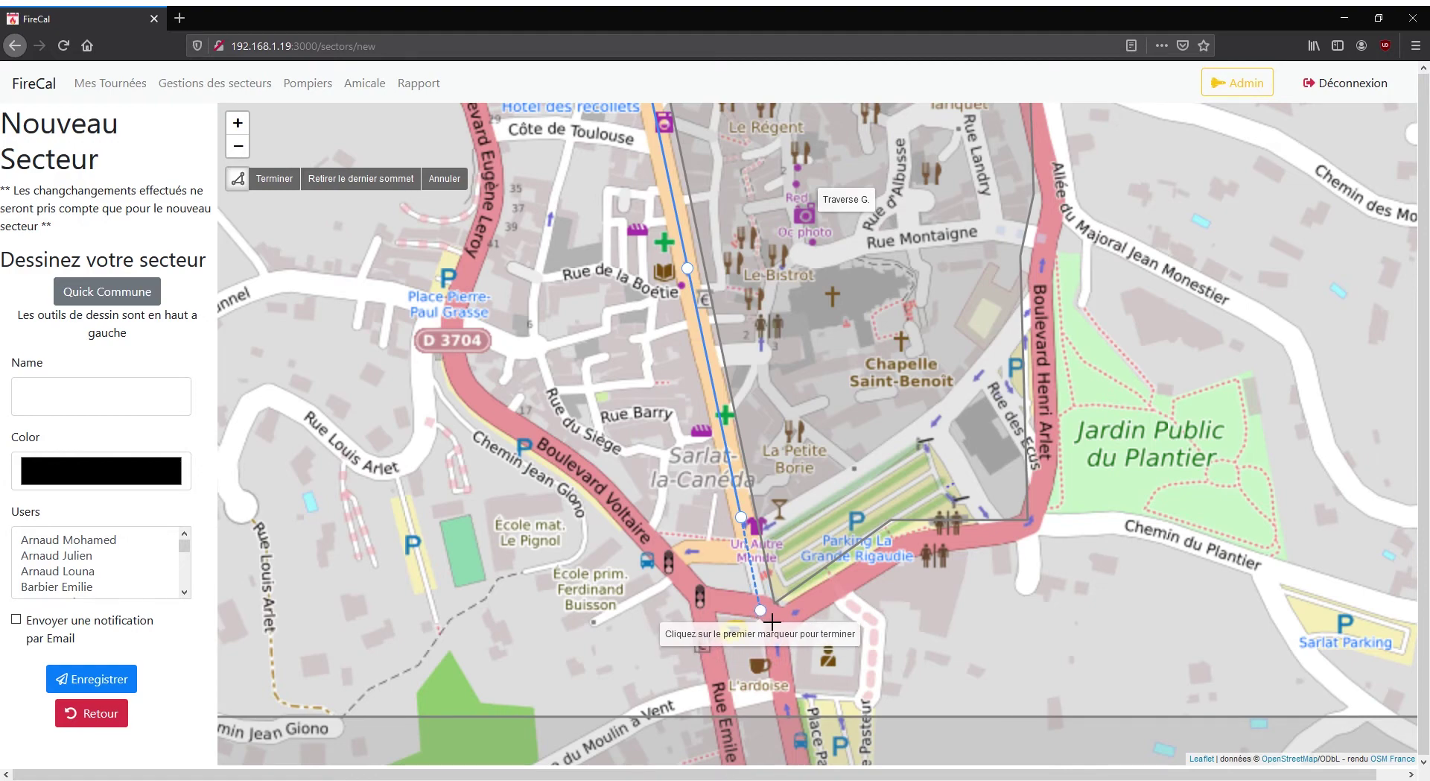
- Continue the sector boundary northwest along Boulevard Voltaire as far as Tour du Bourreau
{"action": "scroll", "coordinate": [738, 600], "scroll_direction": "up", "scroll_amount": 2}
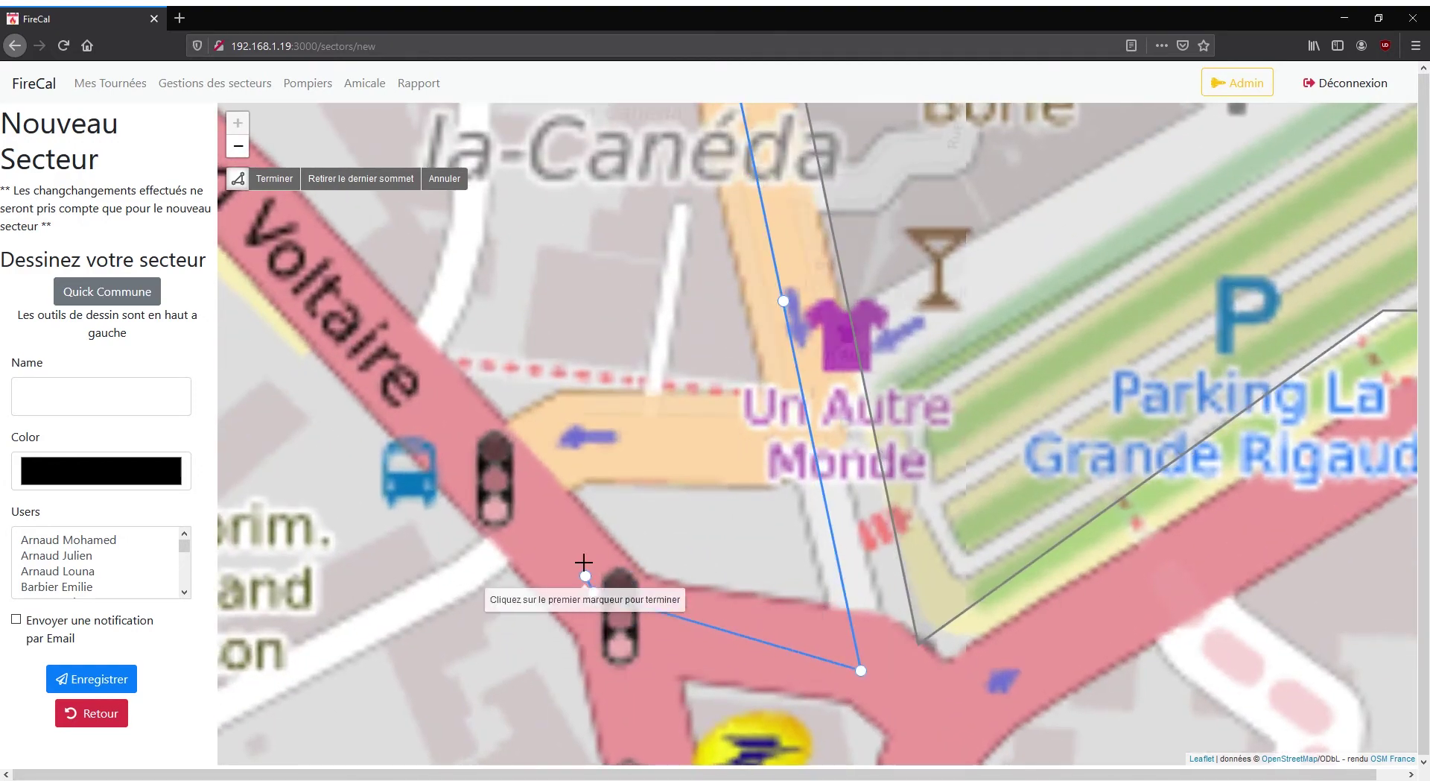
{"action": "scroll", "coordinate": [584, 568], "scroll_direction": "down", "scroll_amount": 2}
{"action": "left_click_drag", "start_coordinate": [461, 425], "coordinate": [645, 628]}
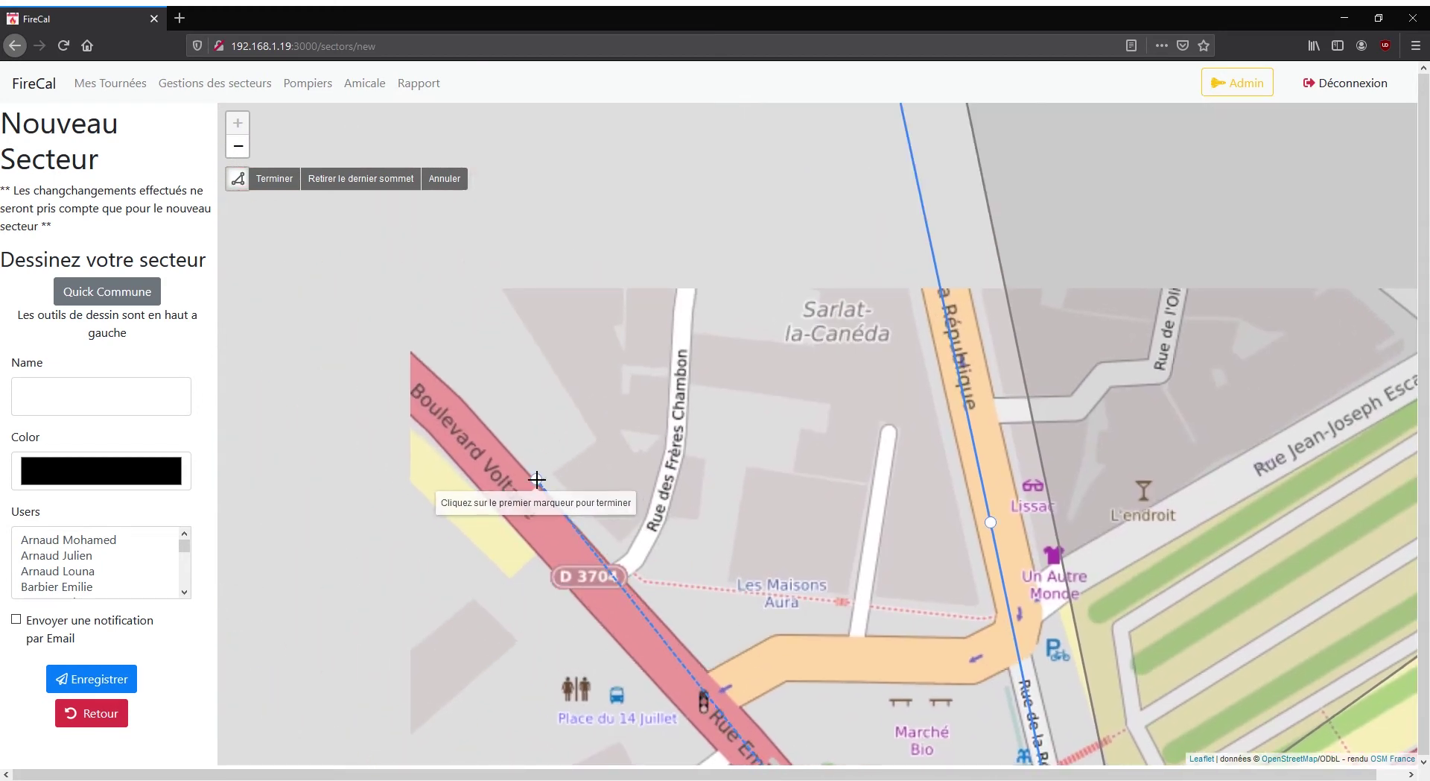
{"action": "scroll", "coordinate": [568, 588], "scroll_direction": "down", "scroll_amount": 1}
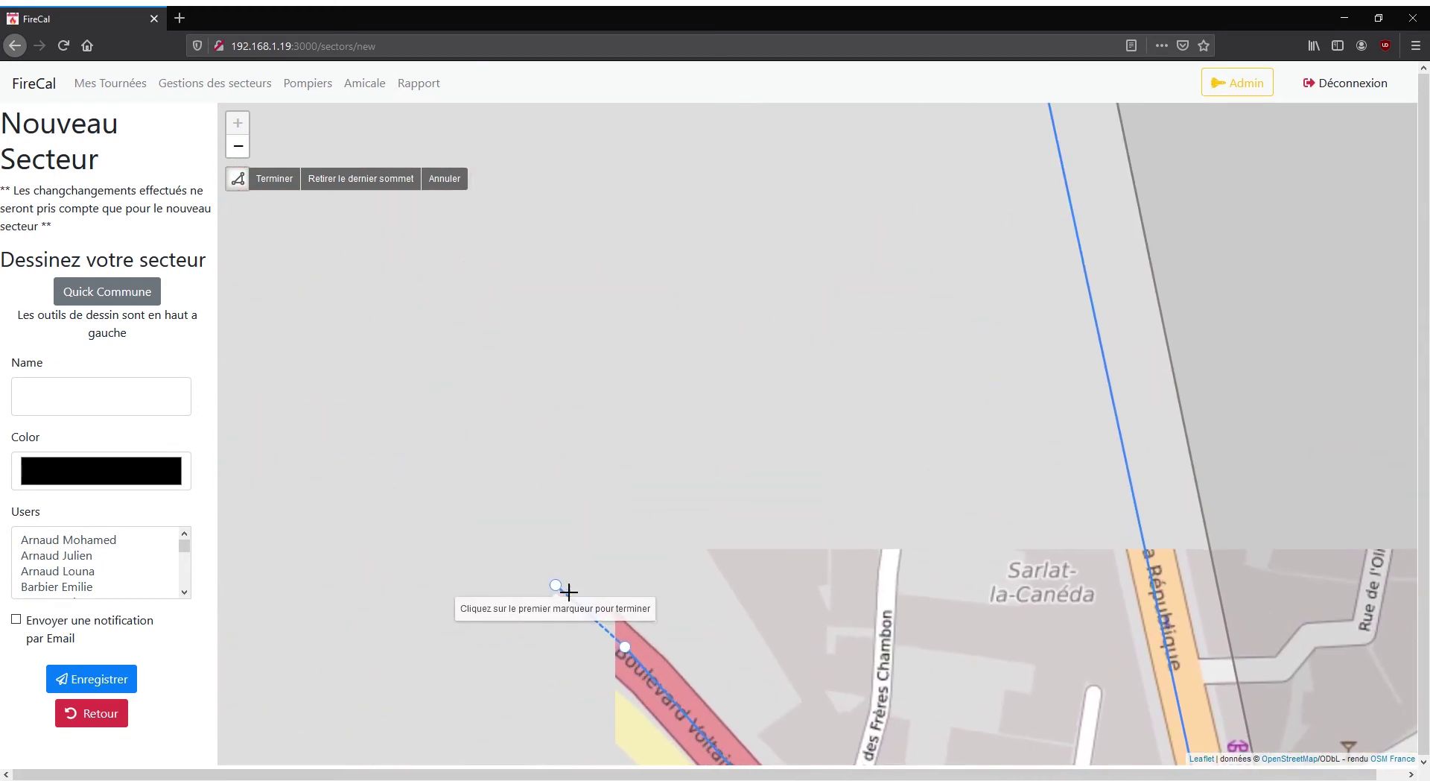
{"action": "scroll", "coordinate": [556, 554], "scroll_direction": "down", "scroll_amount": 2}
{"action": "scroll", "coordinate": [556, 554], "scroll_direction": "up", "scroll_amount": 3}
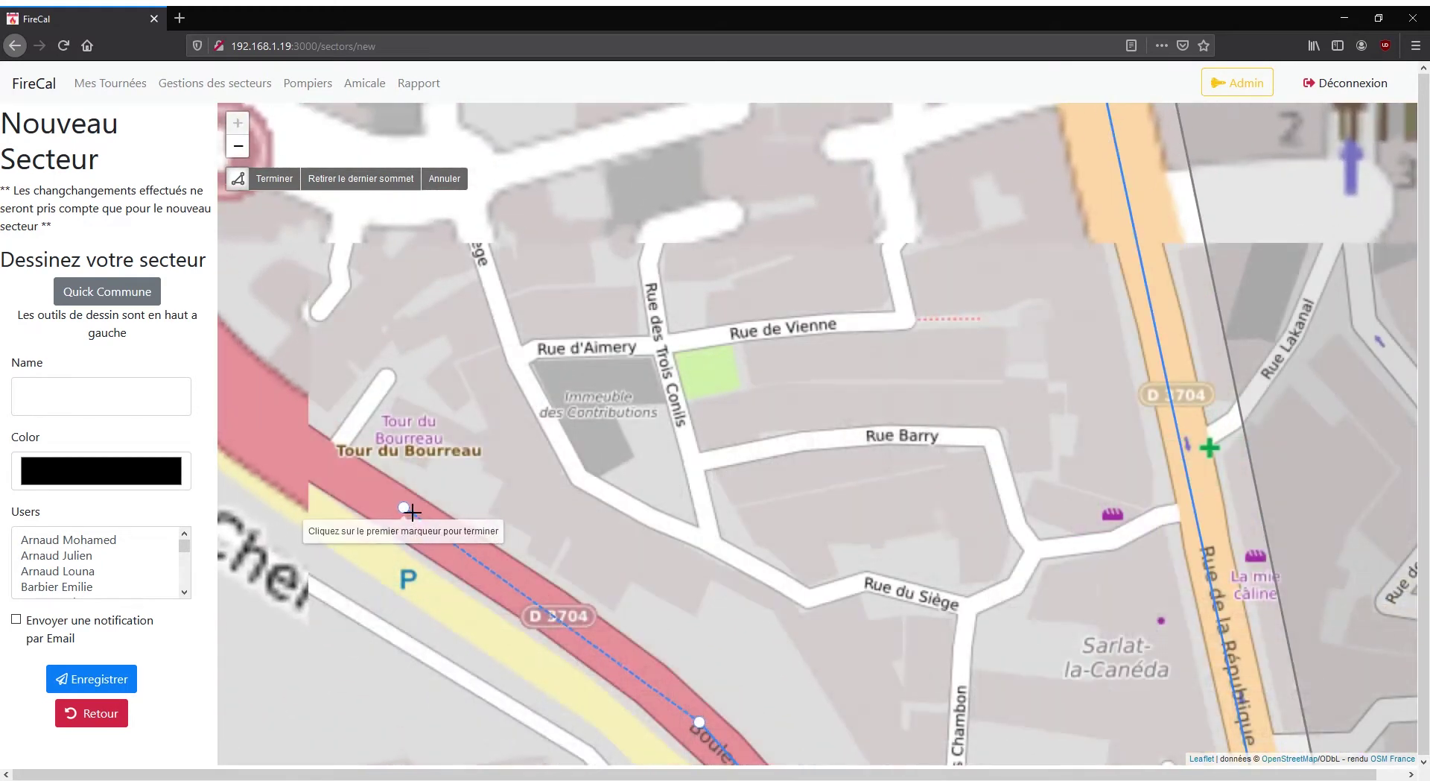
{"action": "left_click_drag", "start_coordinate": [326, 453], "coordinate": [779, 719]}
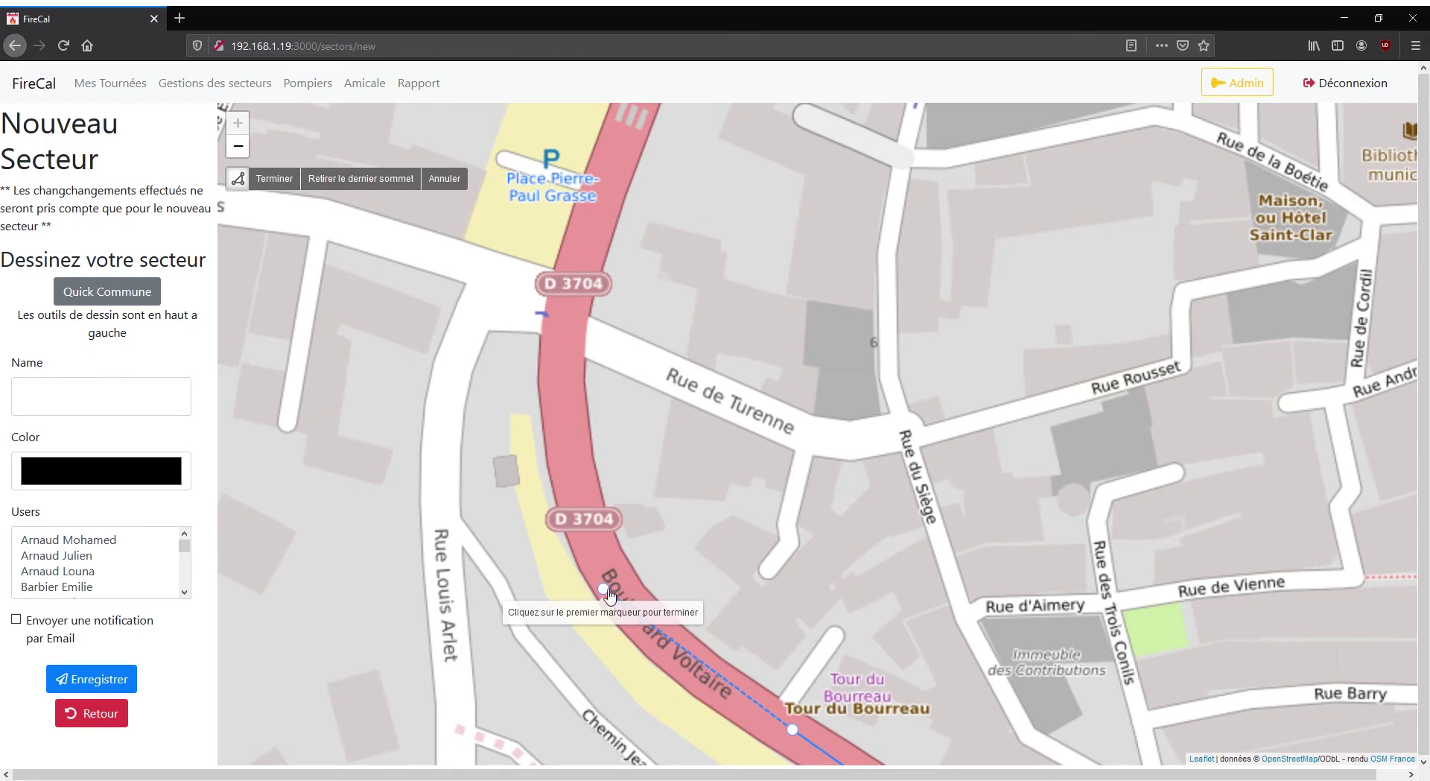
- Extend the boundary north from Boulevard Voltaire along the D 3704 to the fork of Boulevard Eugène Leroy
{"action": "left_click", "coordinate": [604, 588]}
{"action": "left_click", "coordinate": [578, 297]}
{"action": "left_click_drag", "start_coordinate": [605, 199], "coordinate": [339, 734]}
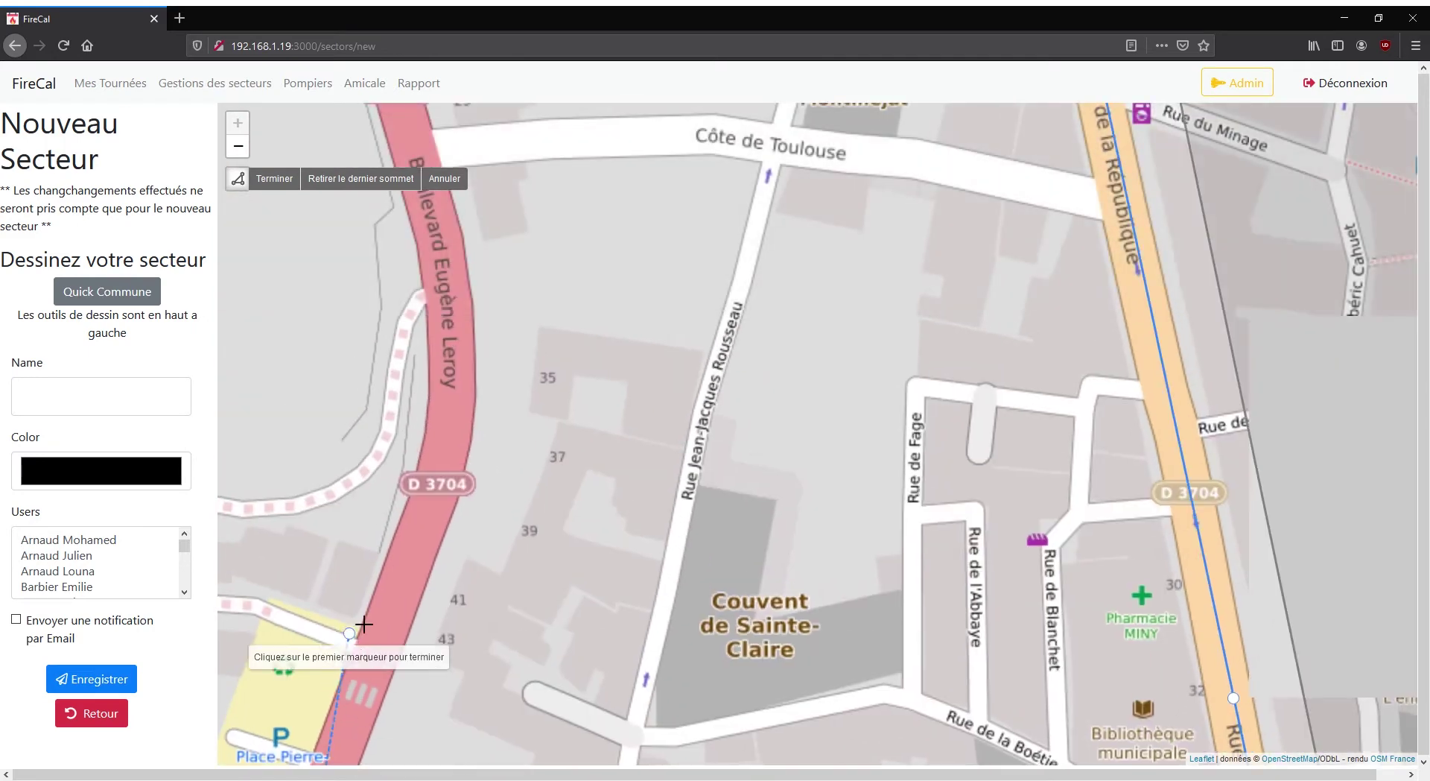
{"action": "left_click", "coordinate": [449, 414]}
{"action": "left_click_drag", "start_coordinate": [467, 266], "coordinate": [485, 659]}
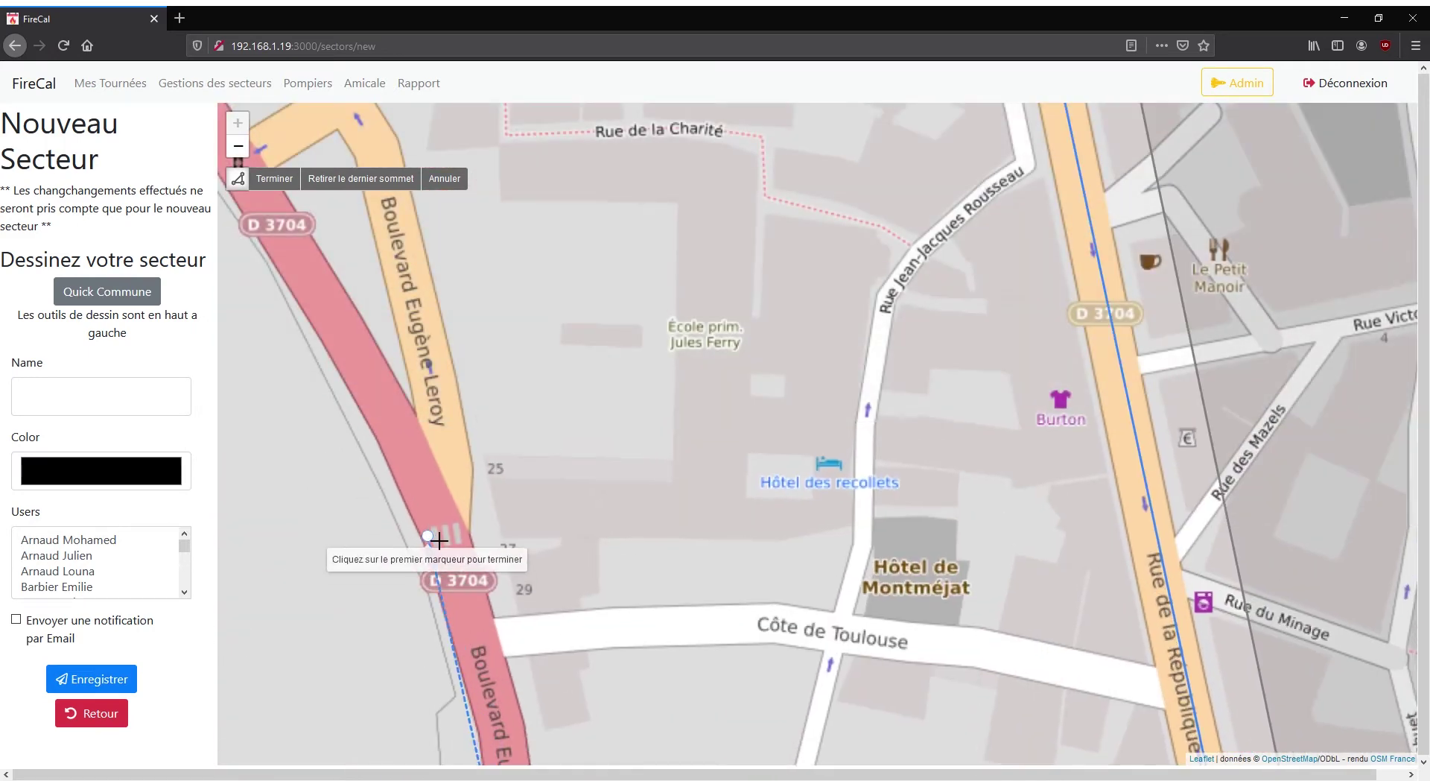
{"action": "left_click", "coordinate": [465, 555]}
{"action": "left_click_drag", "start_coordinate": [353, 361], "coordinate": [503, 734]}
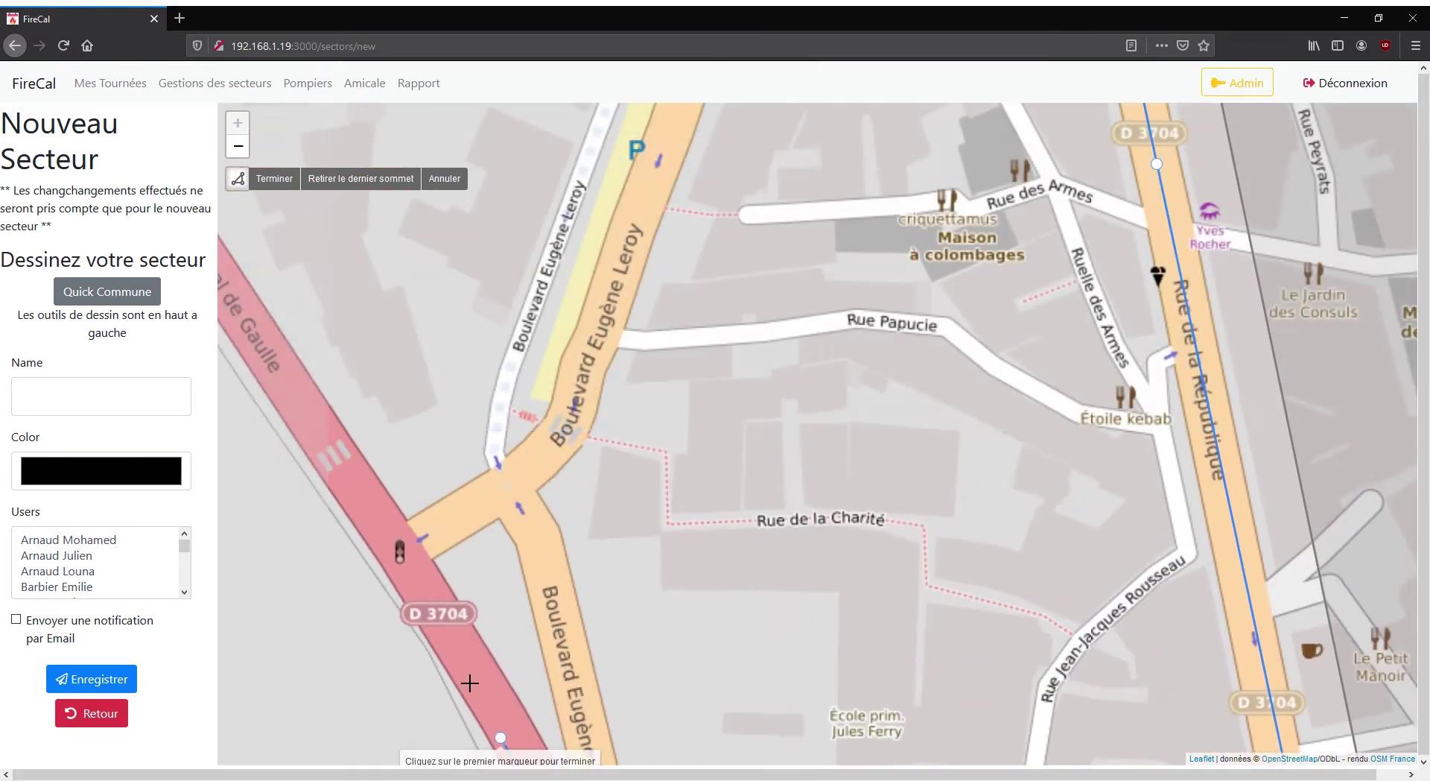
- Trace the boundary north along Avenue du Général de Gaulle to its junction with Avenue de Selves
{"action": "left_click", "coordinate": [343, 460]}
{"action": "left_click_drag", "start_coordinate": [327, 409], "coordinate": [824, 591]}
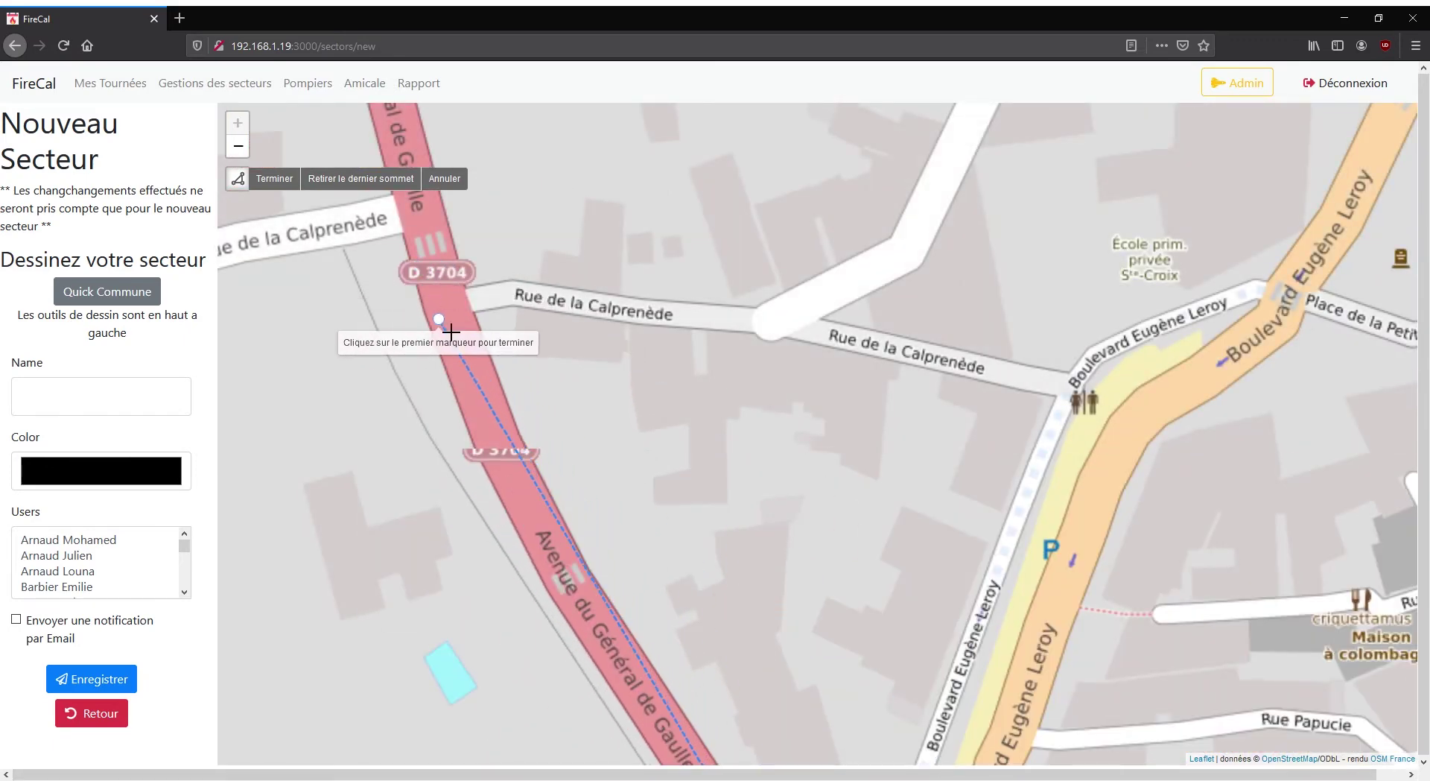
{"action": "scroll", "coordinate": [519, 477], "scroll_direction": "down", "scroll_amount": 3}
{"action": "scroll", "coordinate": [536, 479], "scroll_direction": "up", "scroll_amount": 2}
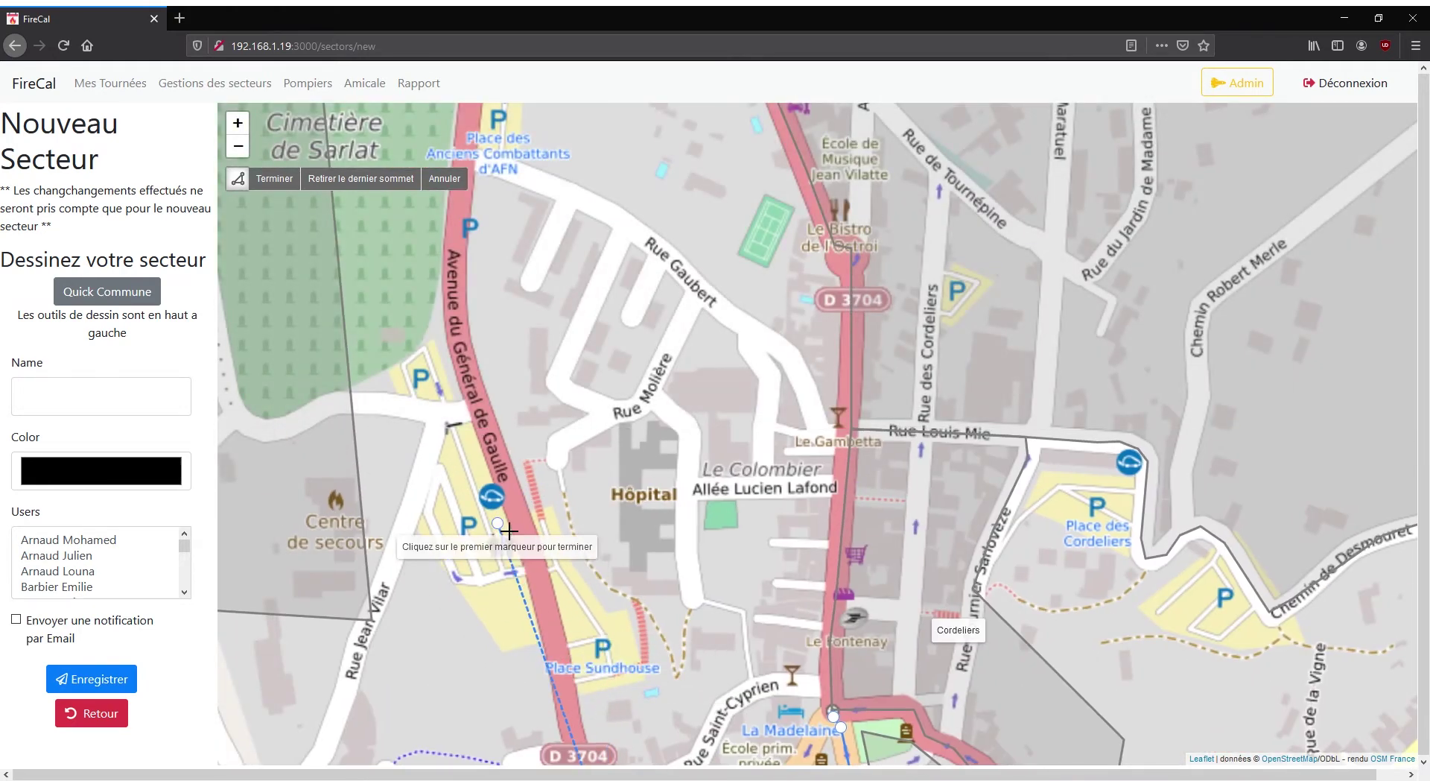
{"action": "left_click", "coordinate": [522, 520]}
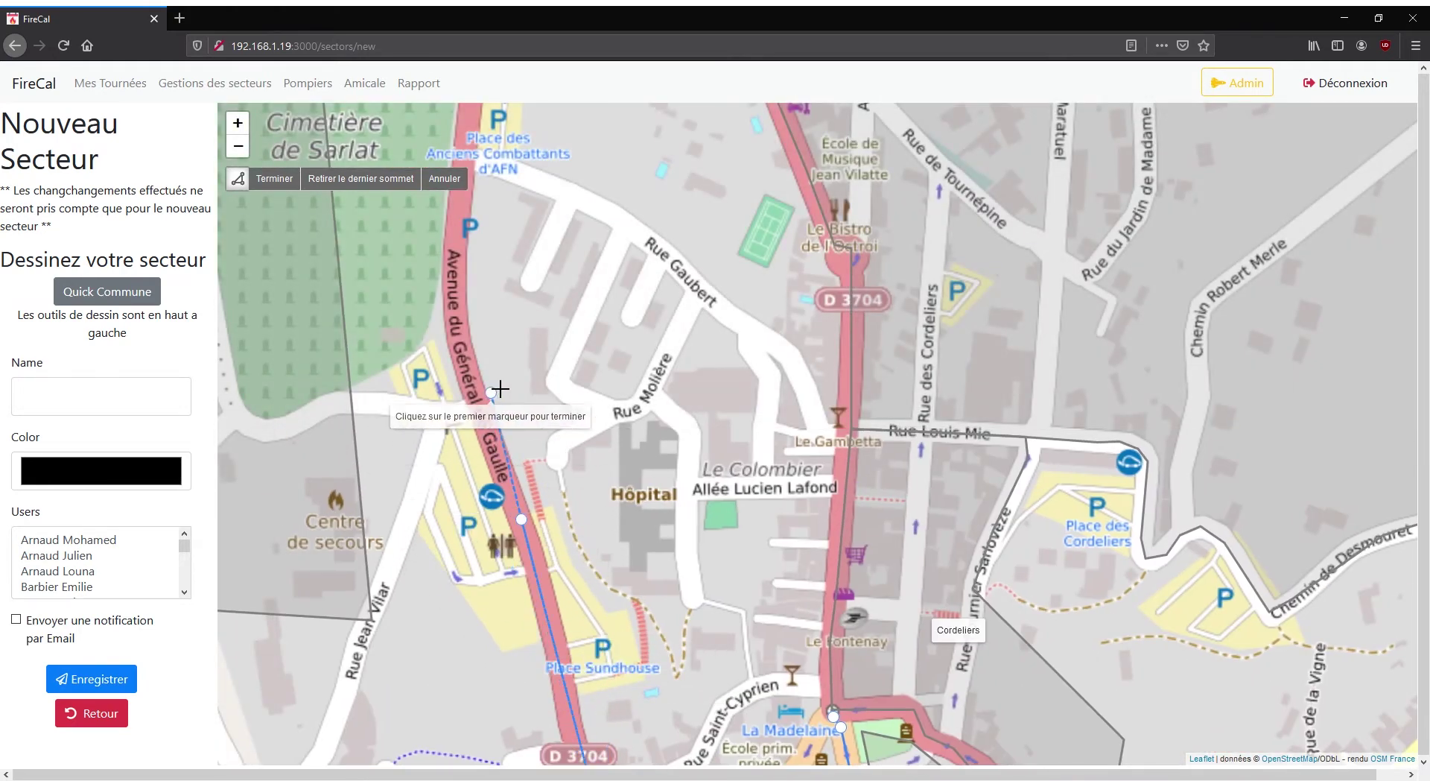
{"action": "left_click_drag", "start_coordinate": [456, 318], "coordinate": [491, 498]}
{"action": "left_click_drag", "start_coordinate": [534, 290], "coordinate": [579, 416]}
{"action": "left_click", "coordinate": [527, 475]}
{"action": "scroll", "coordinate": [579, 415], "scroll_direction": "down", "scroll_amount": 2}
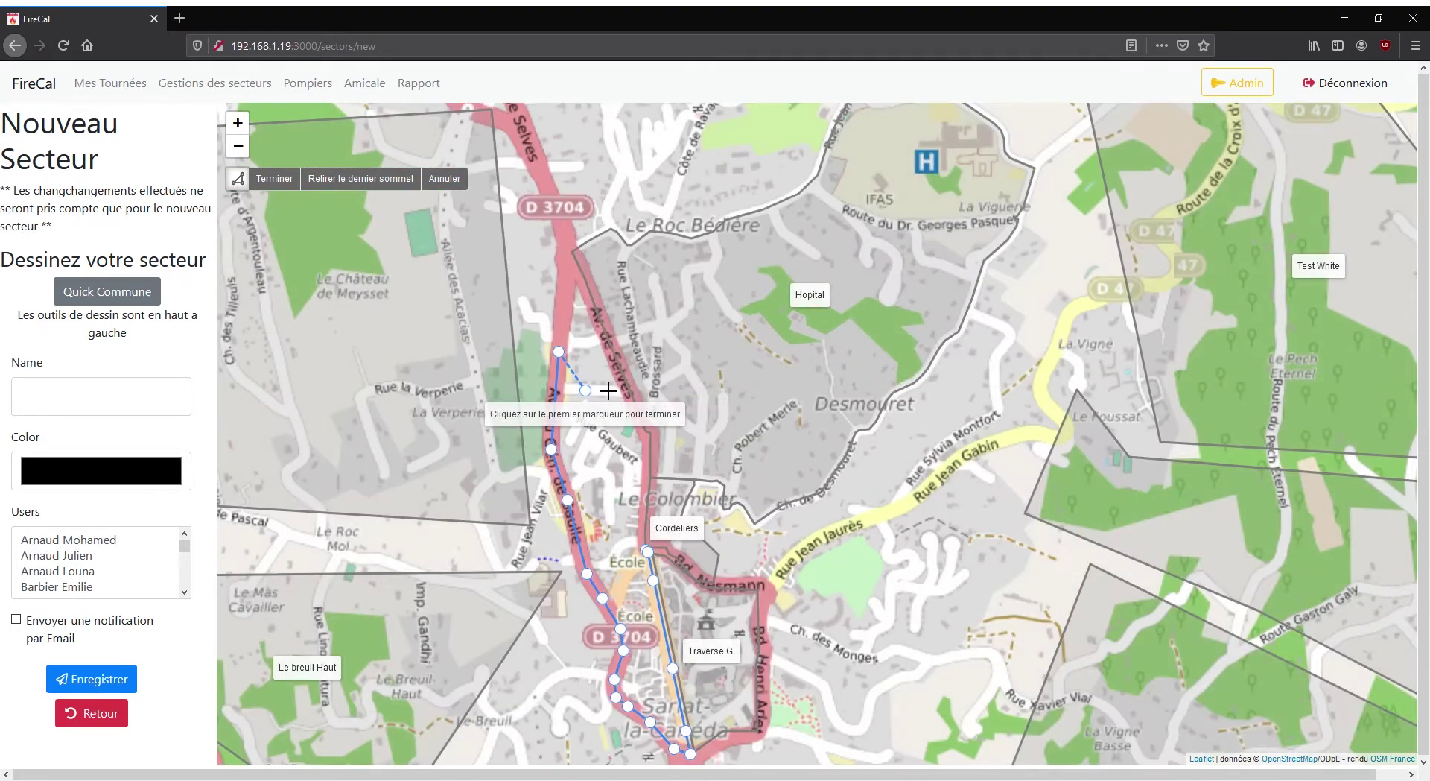
{"action": "scroll", "coordinate": [569, 269], "scroll_direction": "up", "scroll_amount": 1}
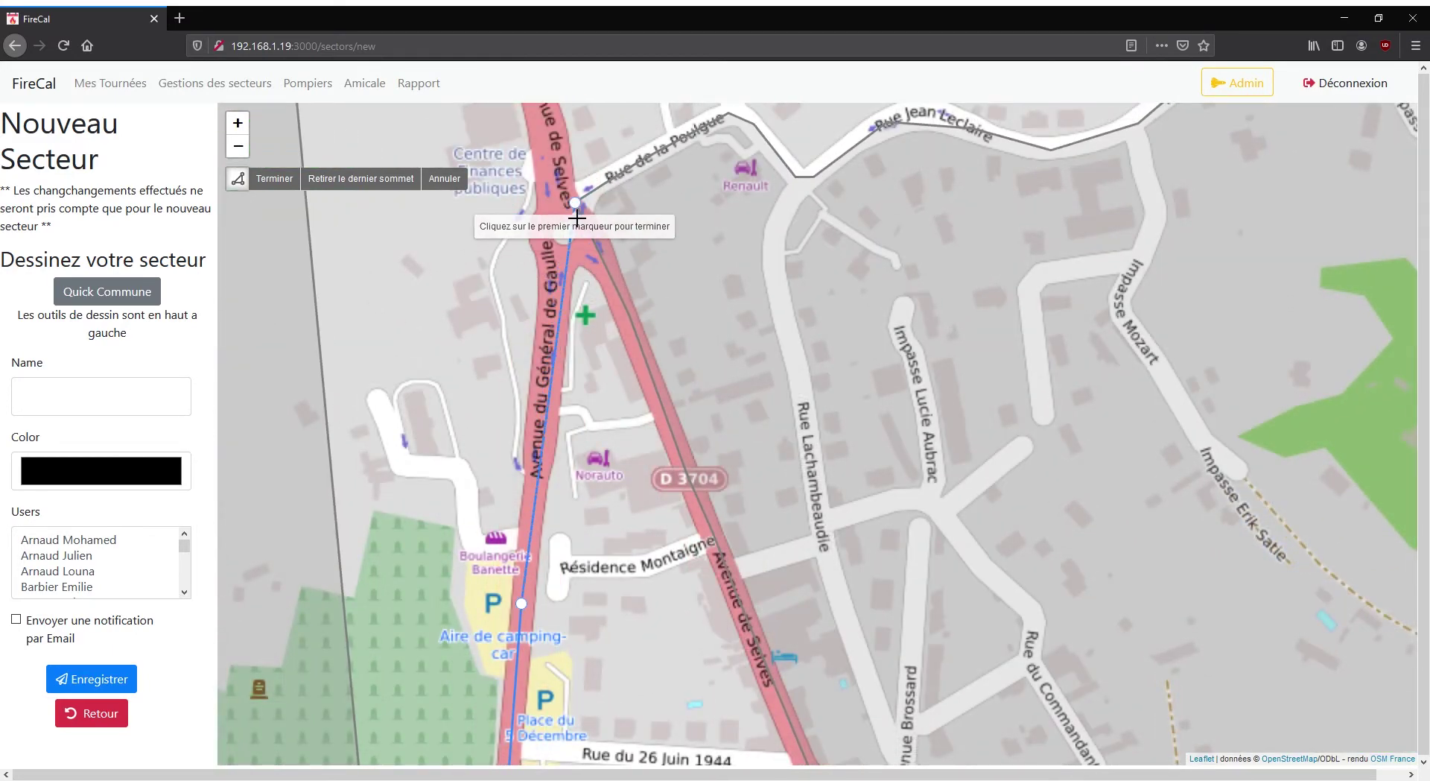
- Bring the boundary back south along Avenue de Selves to the junction beside La Madeleine
{"action": "left_click", "coordinate": [796, 736]}
{"action": "left_click_drag", "start_coordinate": [673, 508], "coordinate": [555, 123]}
{"action": "left_click", "coordinate": [715, 423]}
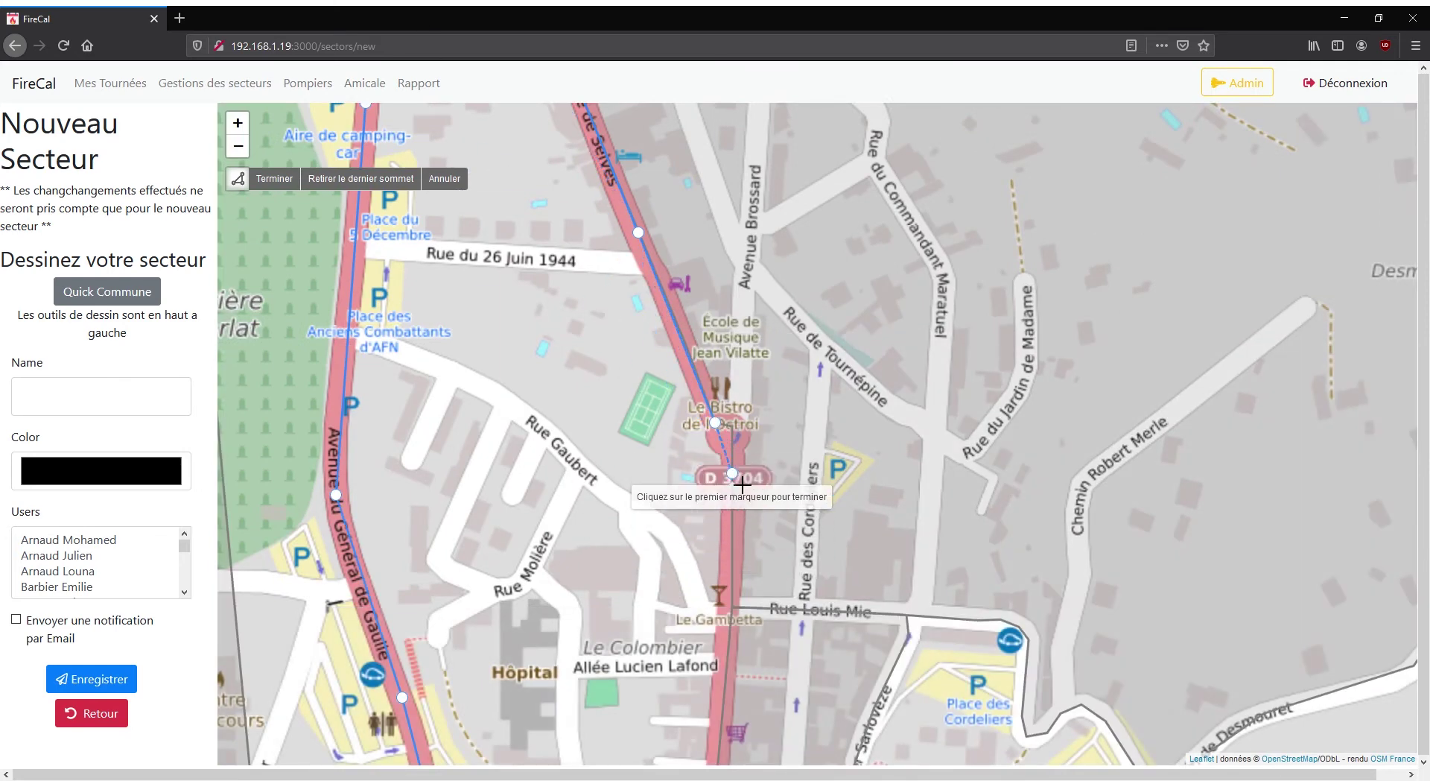
{"action": "left_click_drag", "start_coordinate": [745, 678], "coordinate": [760, 131]}
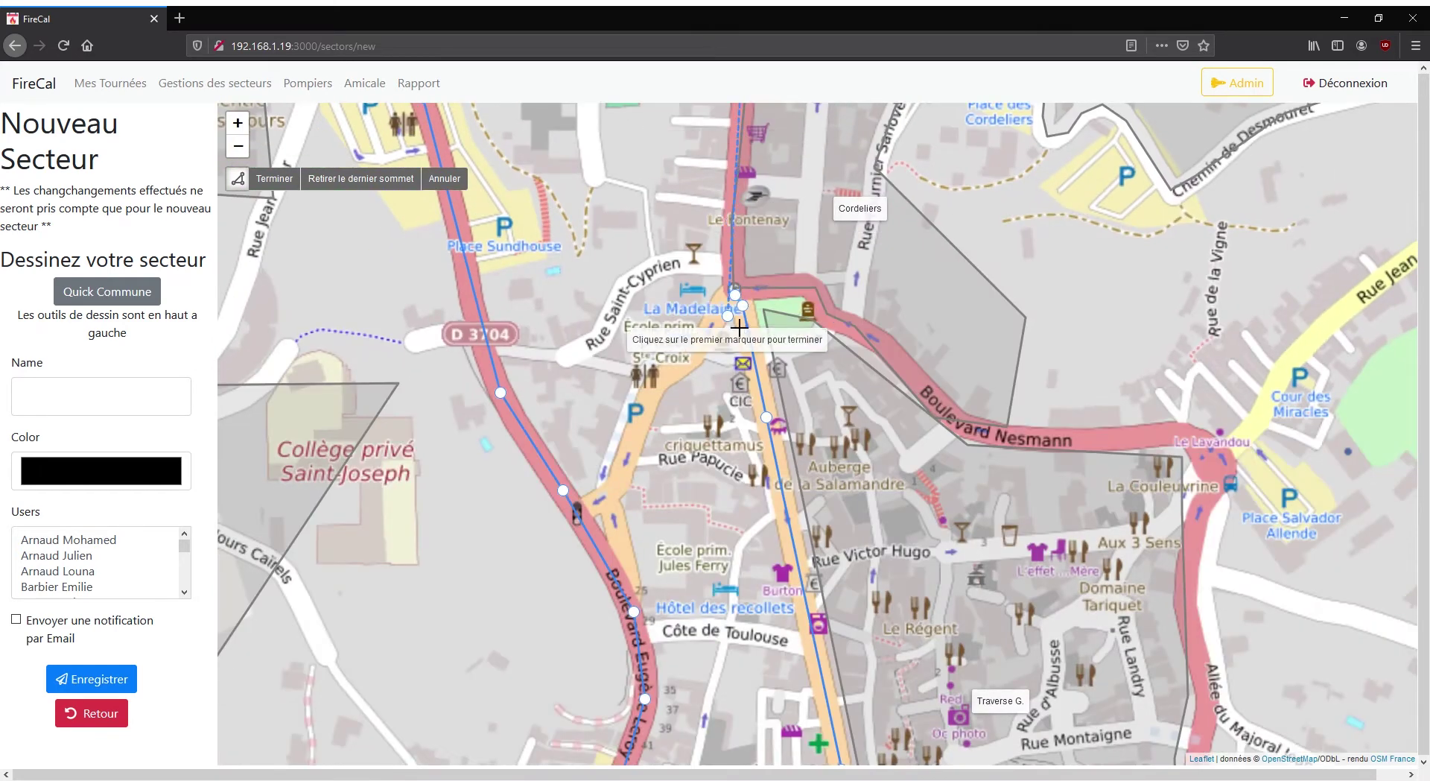
{"action": "left_click", "coordinate": [732, 293]}
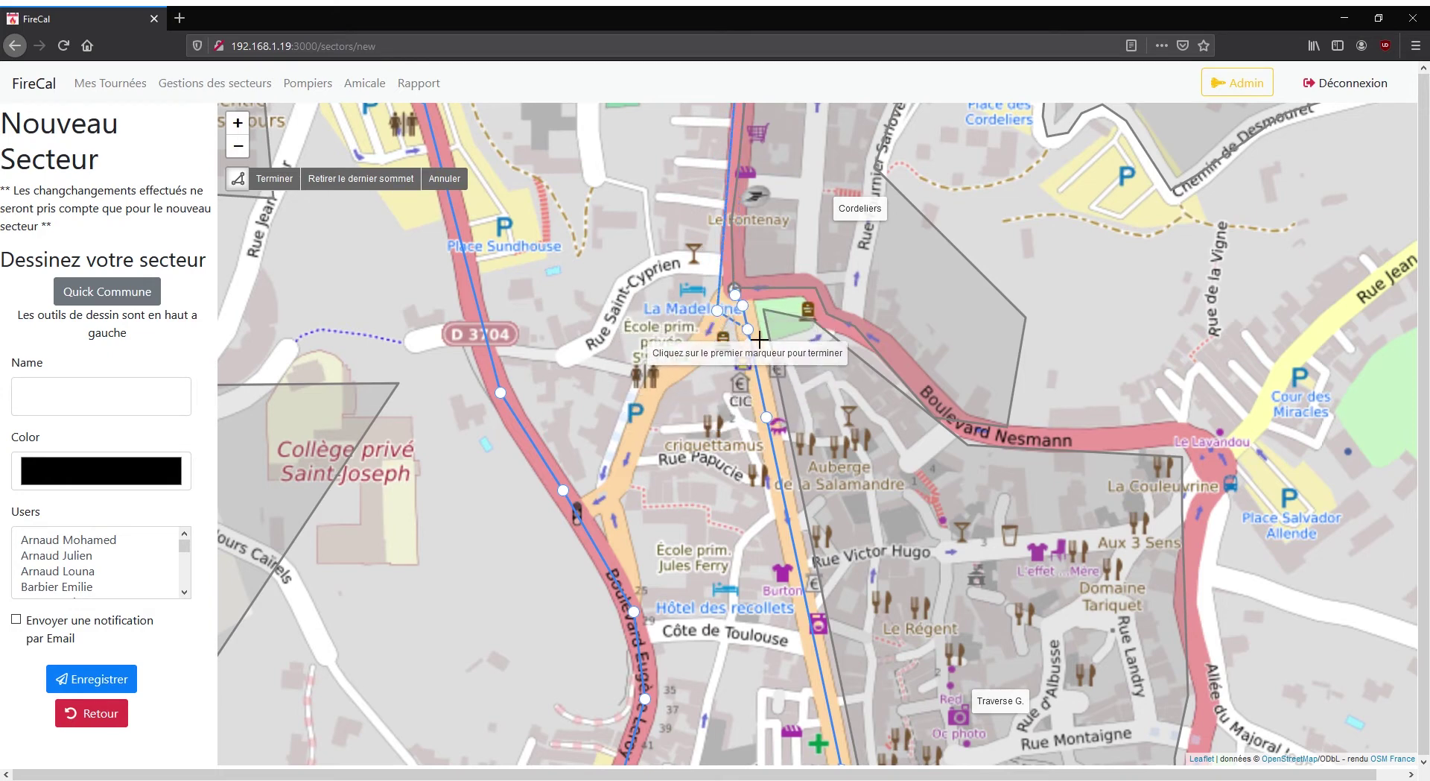
- Place extra boundary vertices around Rue Saint-Cyprien, west of La Madeleine
{"action": "left_click", "coordinate": [748, 317]}
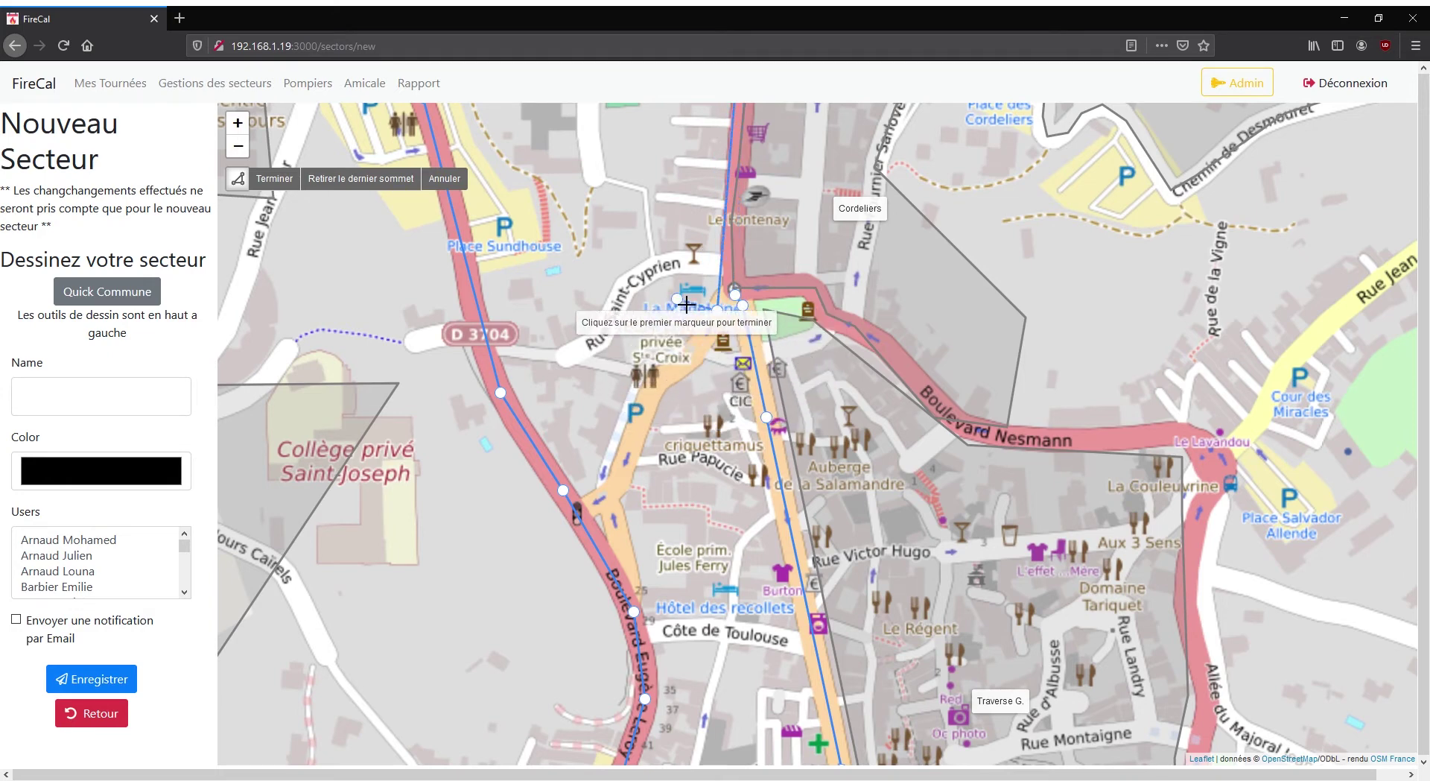
{"action": "left_click", "coordinate": [625, 198]}
{"action": "left_click", "coordinate": [581, 274]}
{"action": "left_click", "coordinate": [583, 283]}
{"action": "left_click", "coordinate": [648, 351]}
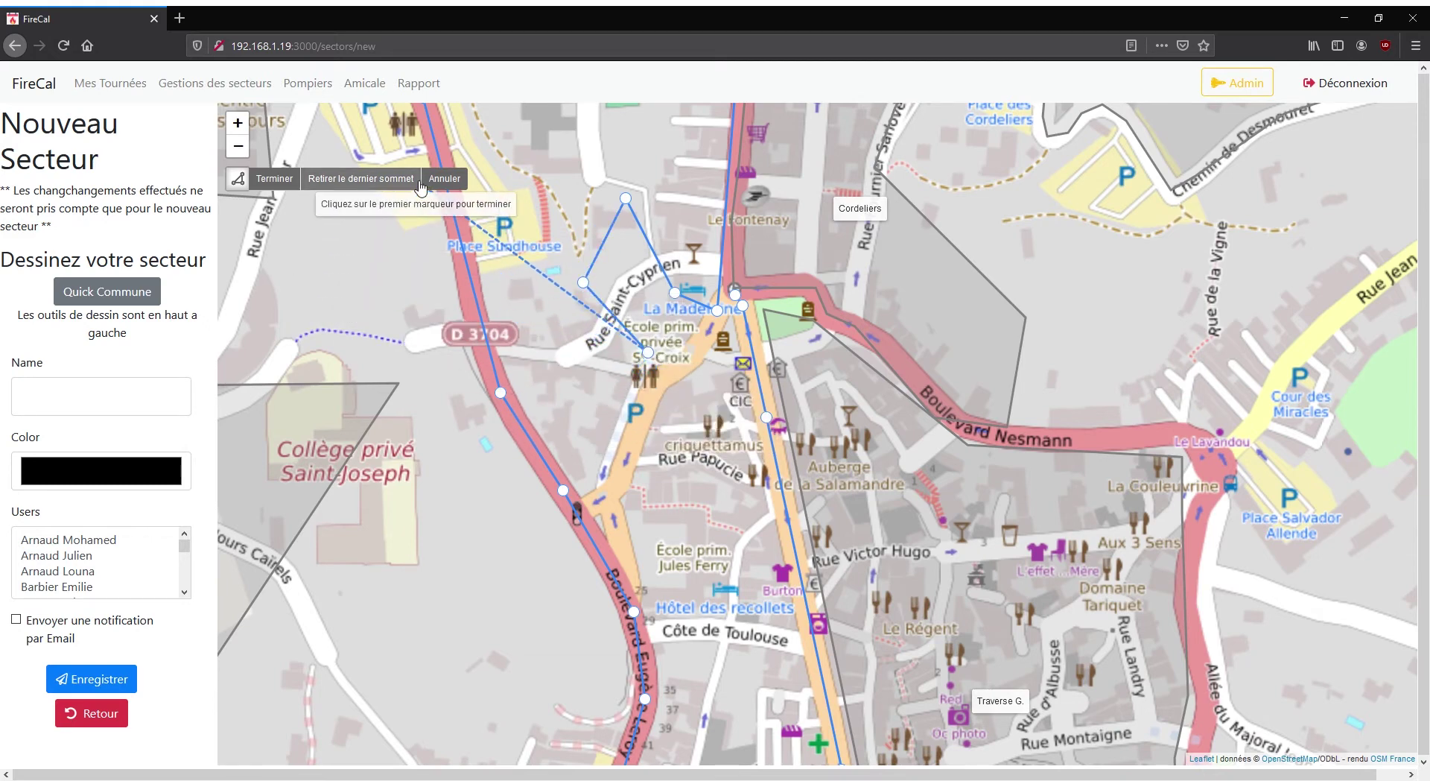
- Remove the last four boundary vertices around Rue Saint-Cyprien one by one
{"action": "left_click", "coordinate": [370, 186]}
{"action": "left_click", "coordinate": [370, 187]}
{"action": "left_click", "coordinate": [370, 186]}
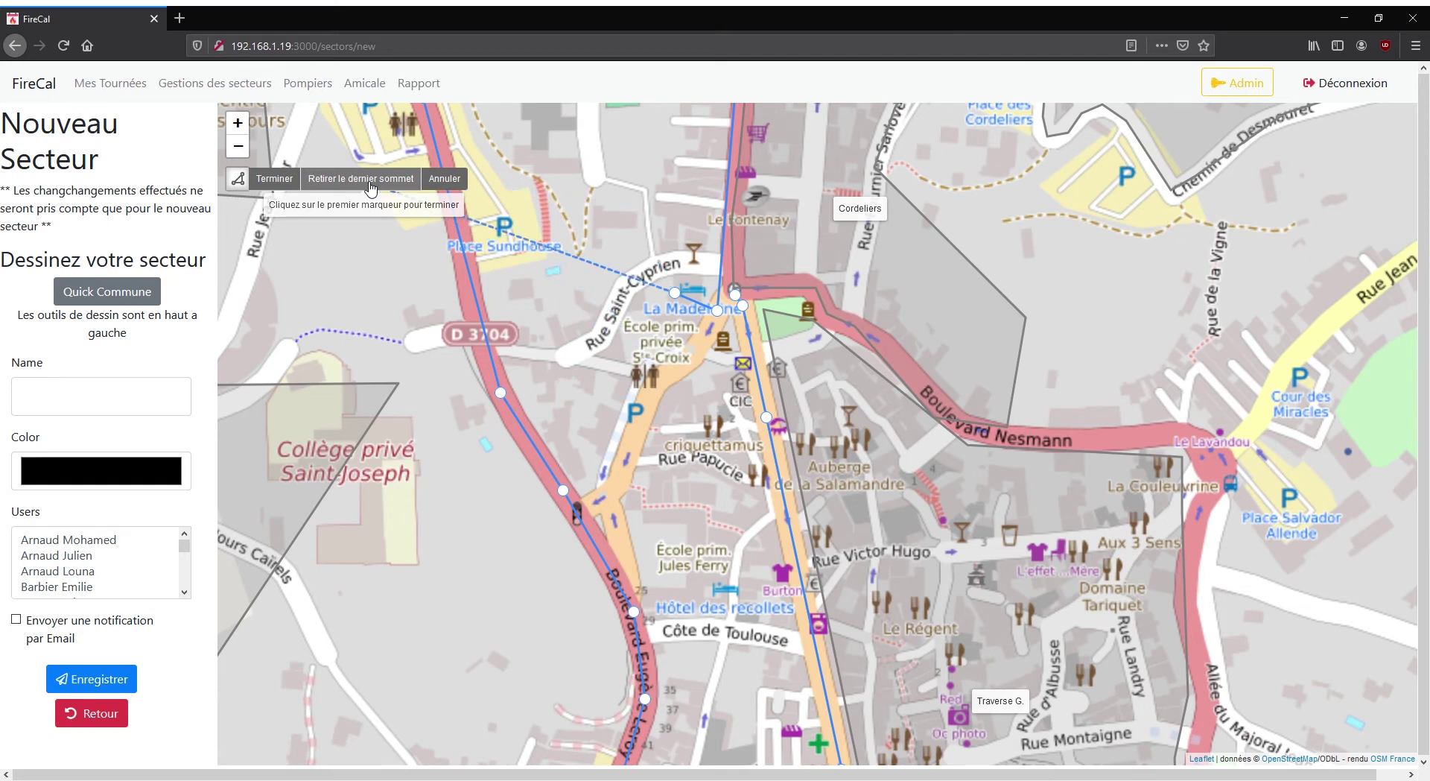
{"action": "left_click", "coordinate": [371, 186]}
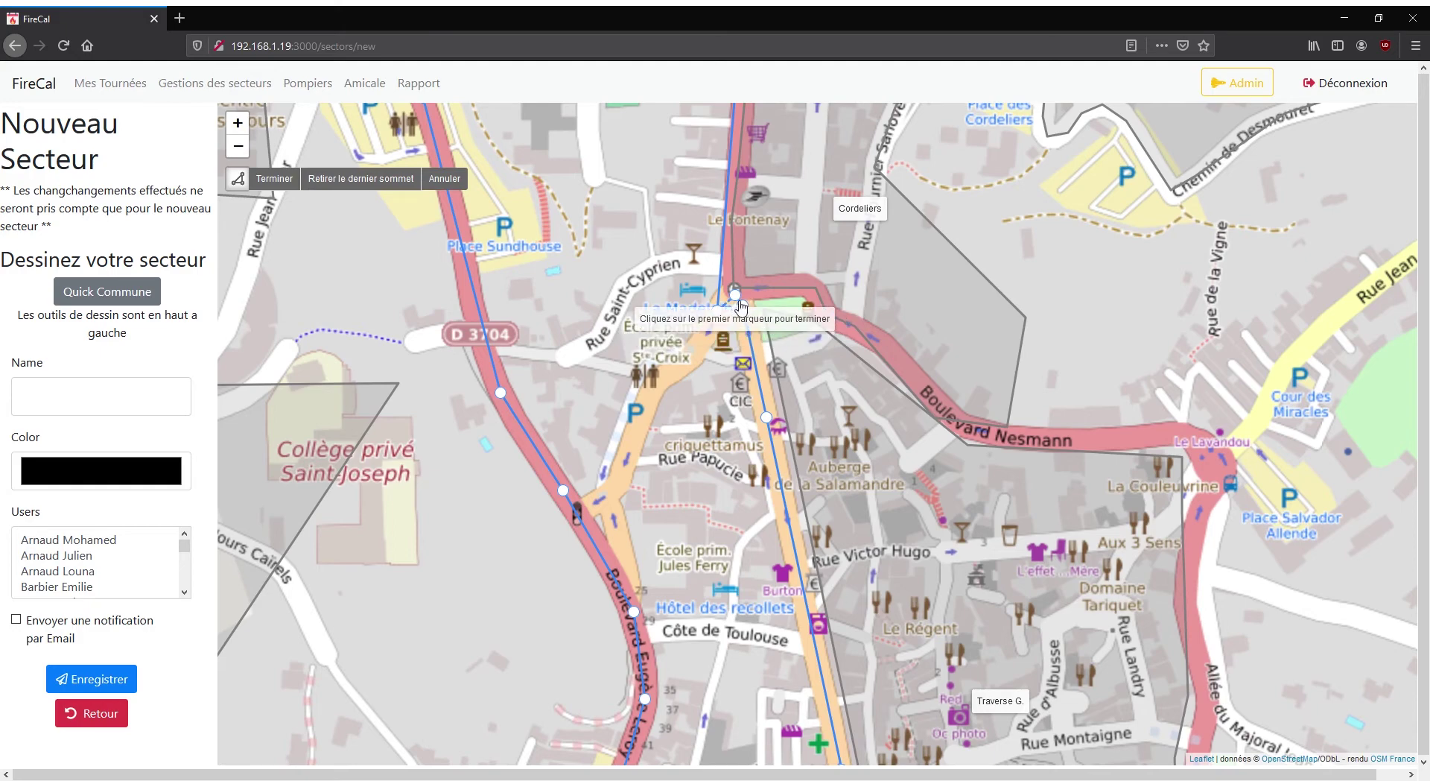
- Close the outline on its first vertex and name the sector "Centre Ville Gauche"
{"action": "left_click", "coordinate": [734, 290]}
{"action": "scroll", "coordinate": [522, 417], "scroll_direction": "down", "scroll_amount": 3}
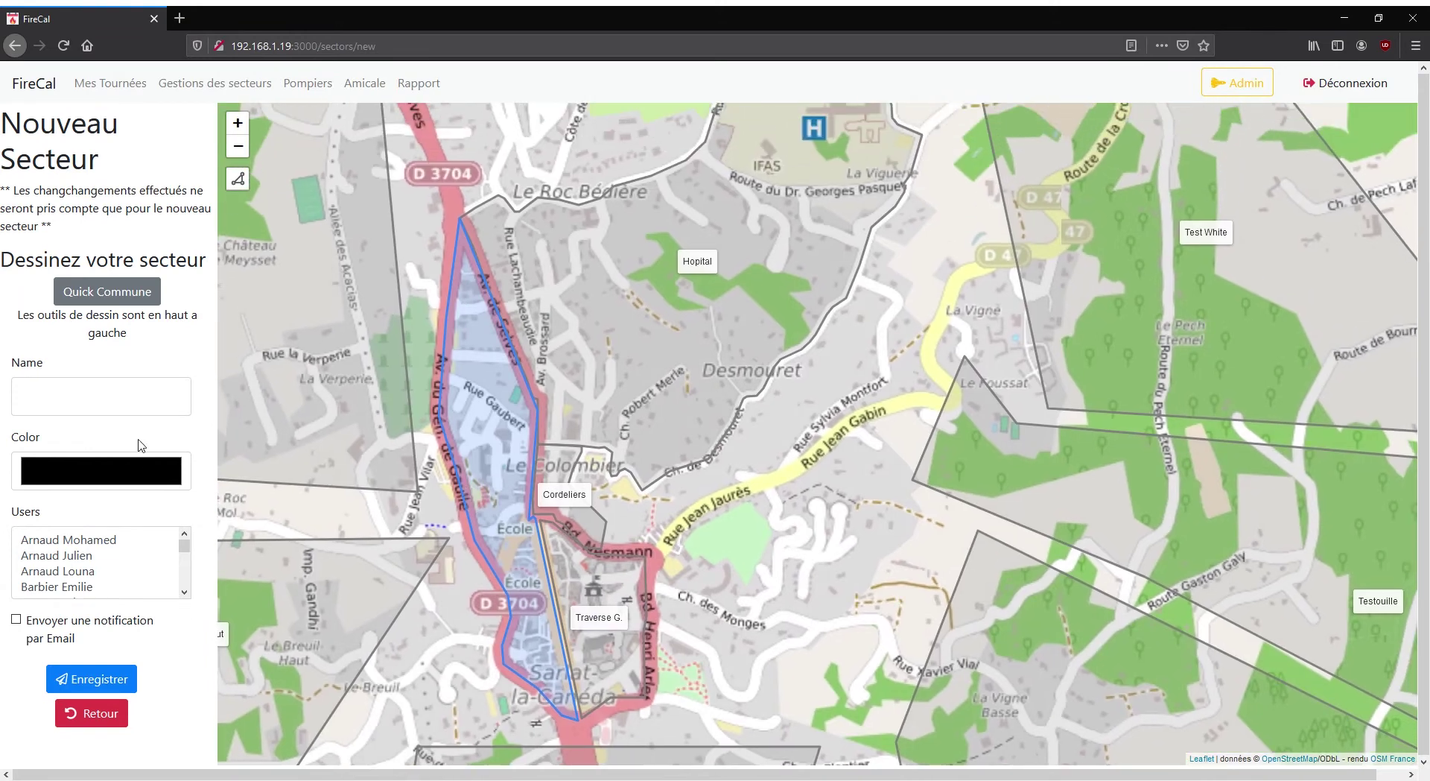
{"action": "left_click", "coordinate": [157, 412]}
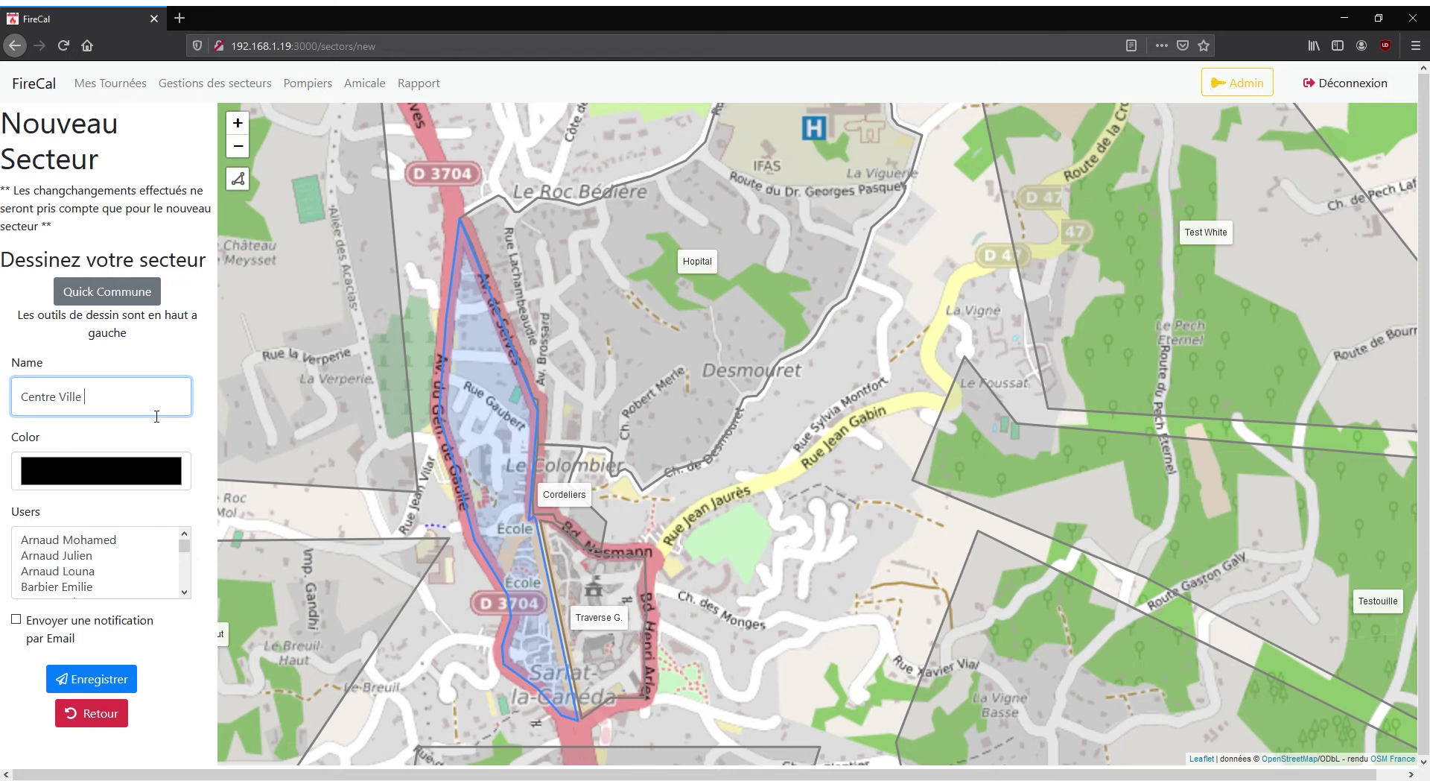
{"action": "type", "text": "Centre Ville Gauche"}
- Set the sector's color to blue and select one user from further down the list to assign to it
{"action": "key", "text": "Tab"}
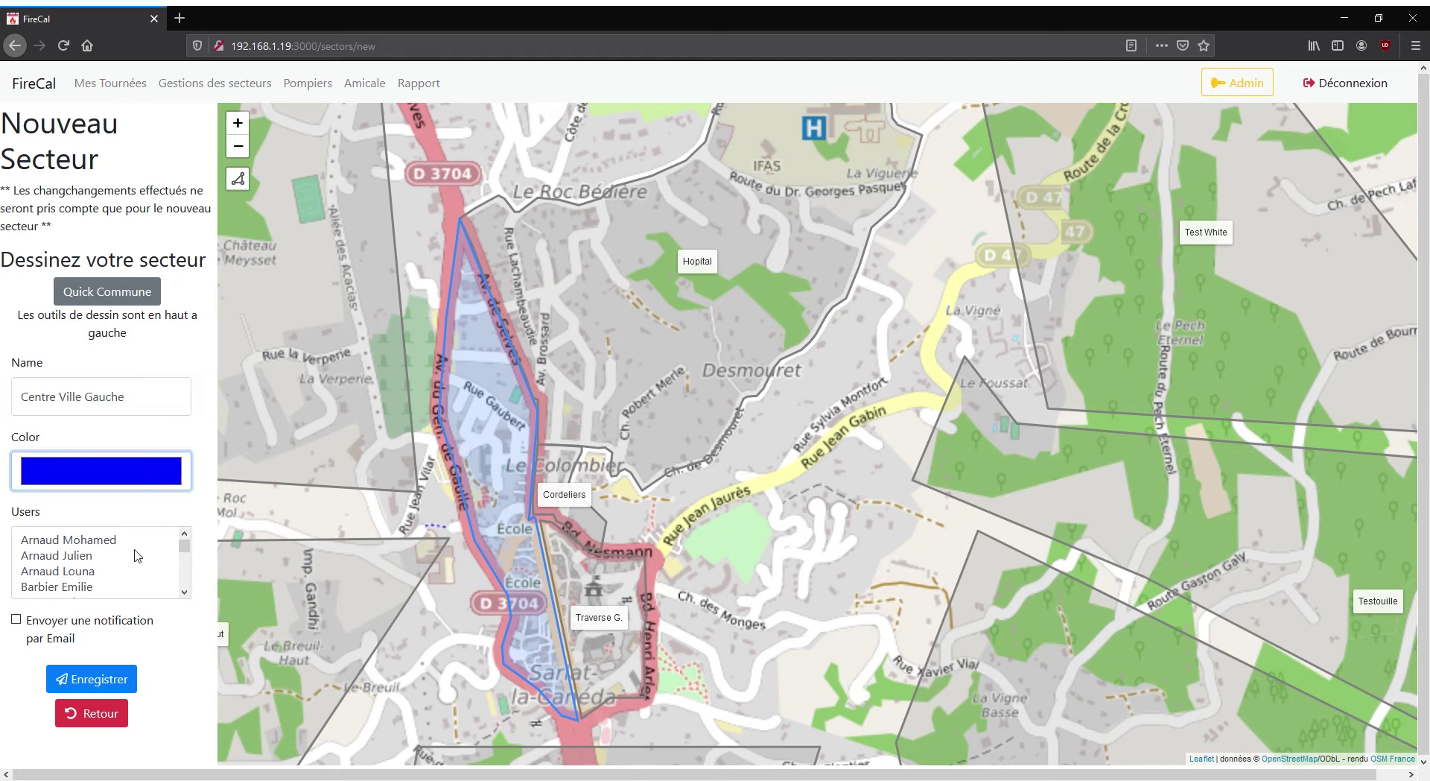
{"action": "left_click_drag", "start_coordinate": [183, 549], "coordinate": [185, 572]}
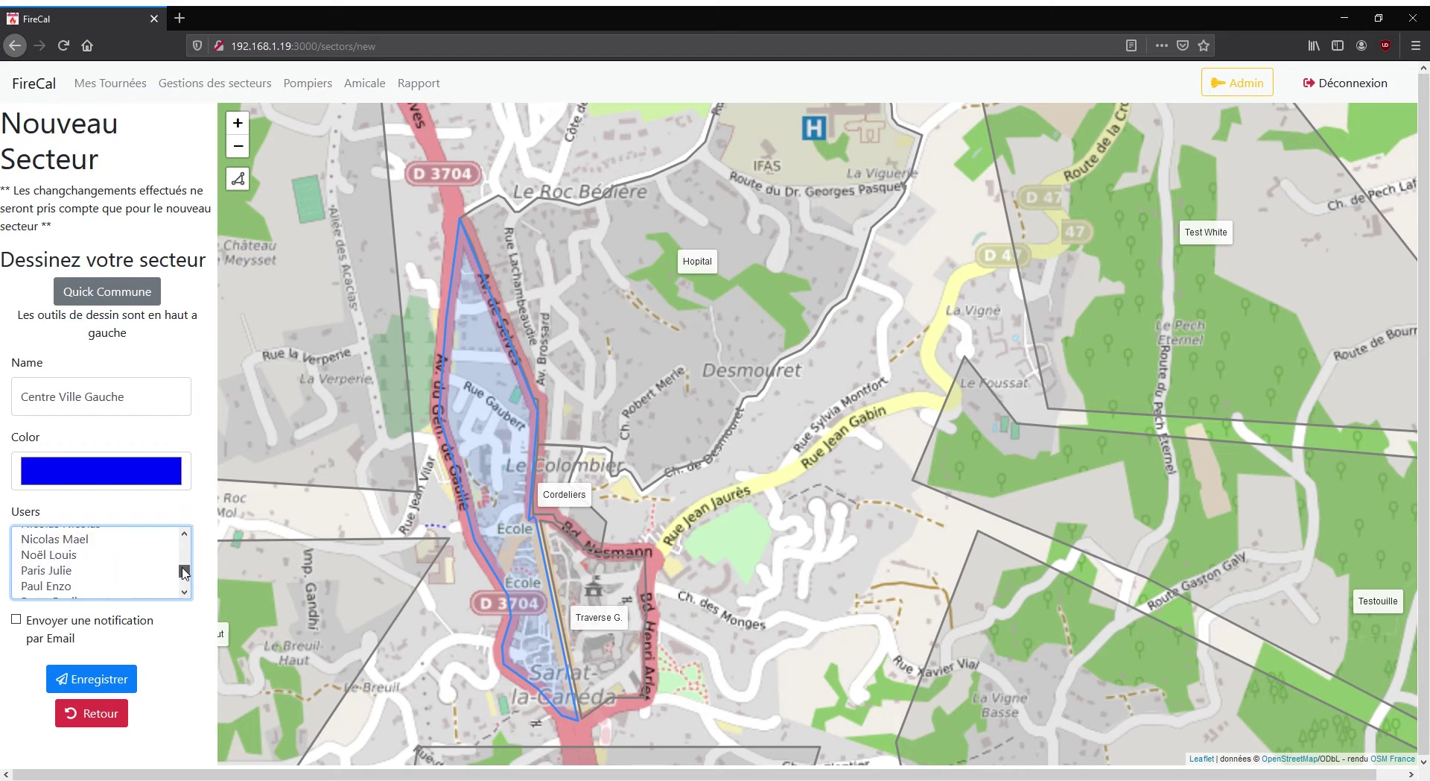
{"action": "left_click", "coordinate": [75, 571]}
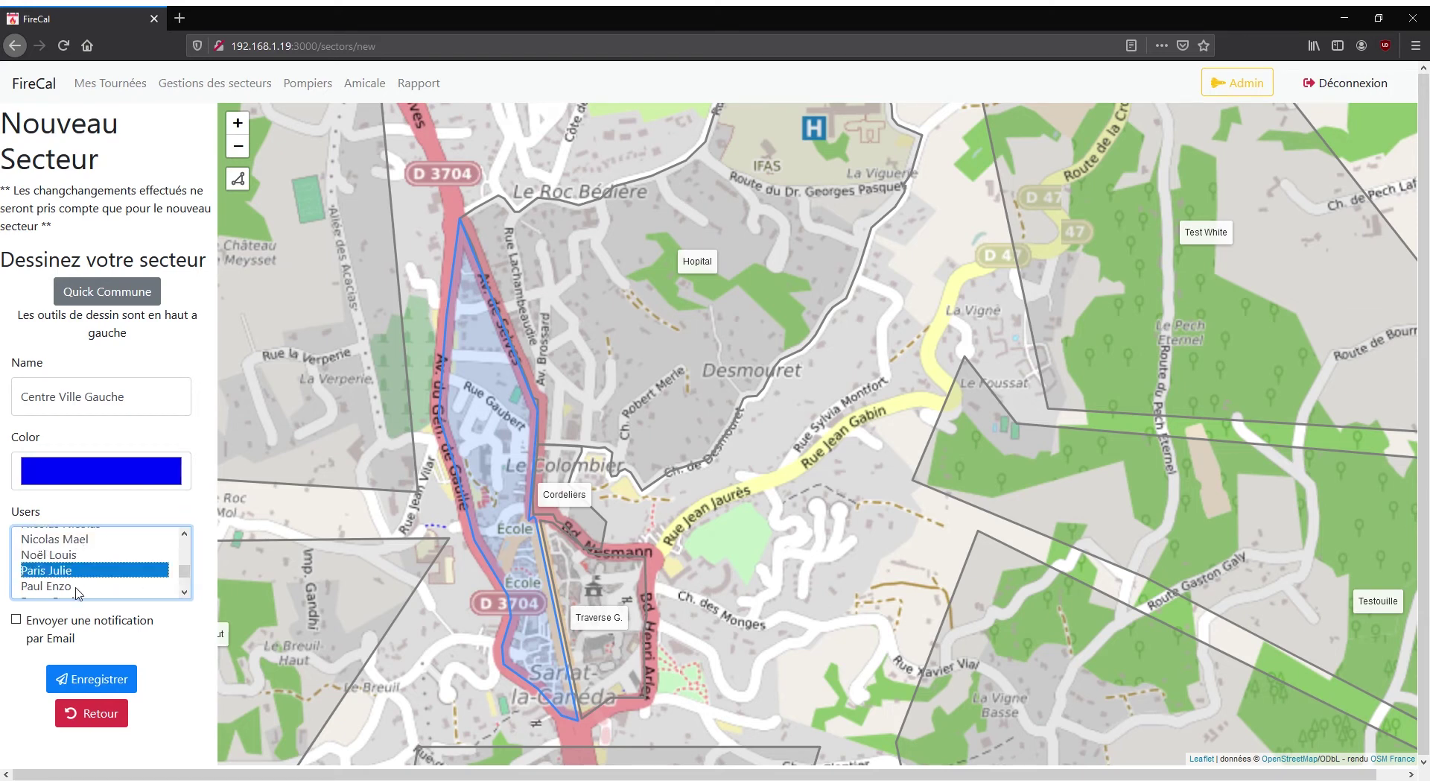
- Enable the e-mail notification and save the new Centre Ville Gauche sector
{"action": "left_click", "coordinate": [98, 628]}
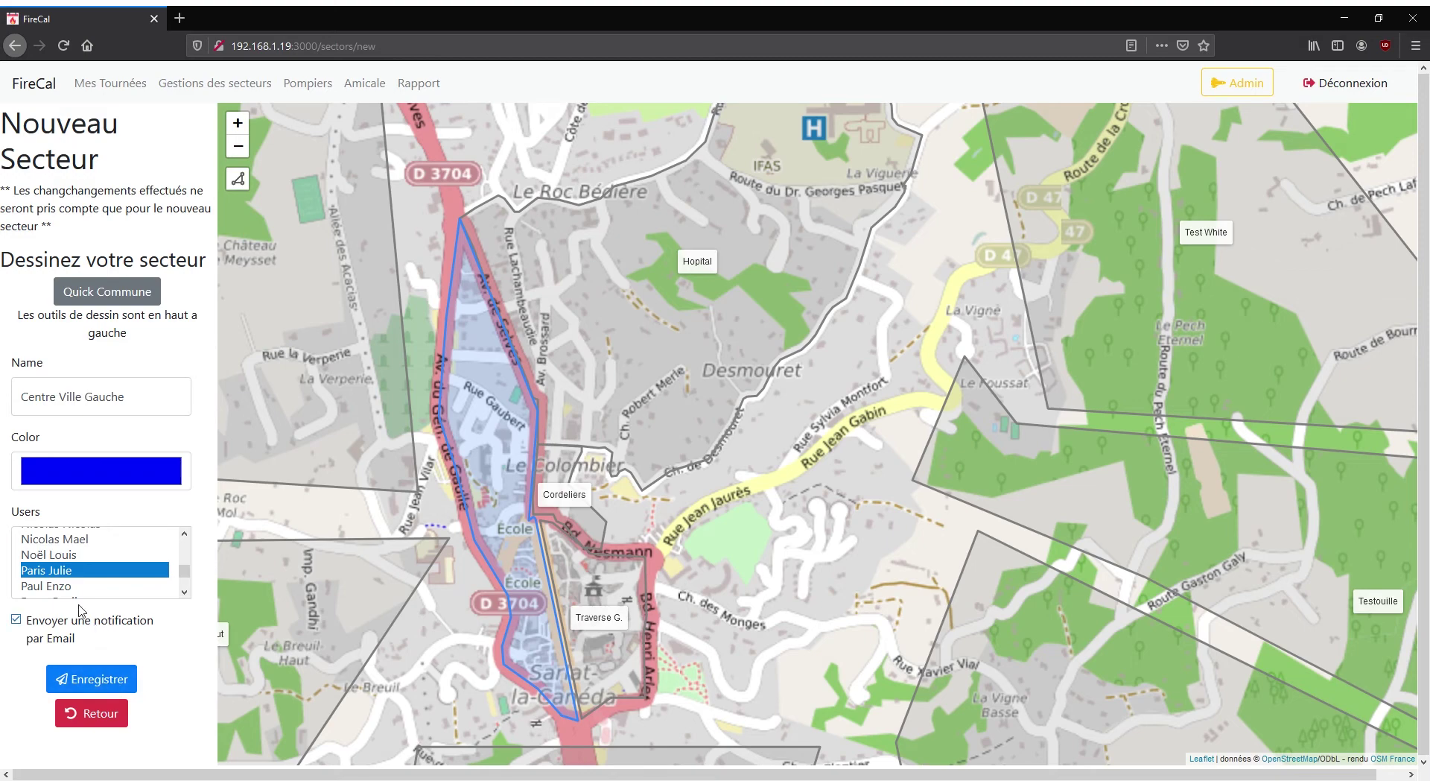
{"action": "left_click", "coordinate": [84, 674]}
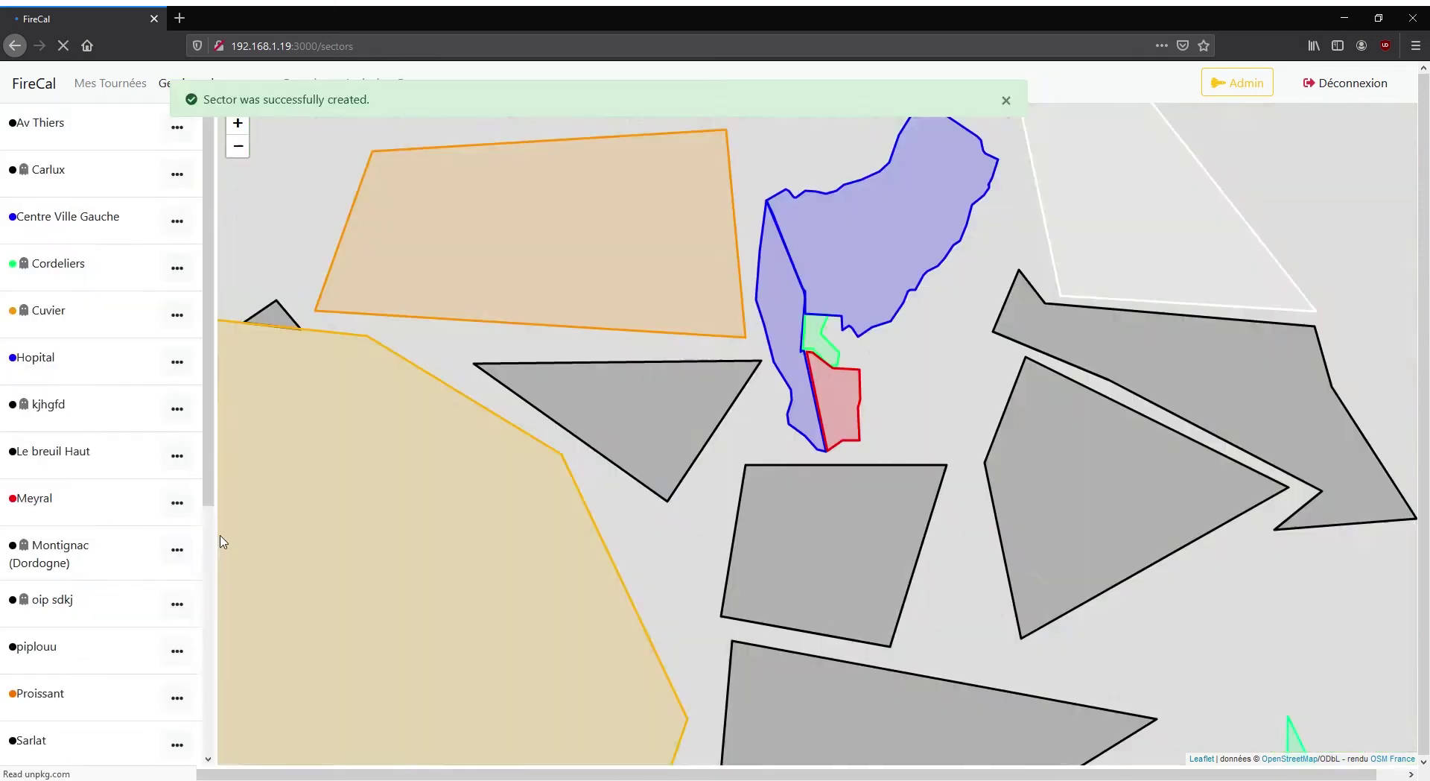
- Examine the Centre Ville Gauche sector in the sector list and its outline on the map
{"action": "scroll", "coordinate": [97, 458], "scroll_direction": "down", "scroll_amount": 8}
{"action": "left_click_drag", "start_coordinate": [722, 272], "coordinate": [536, 511]}
{"action": "scroll", "coordinate": [536, 510], "scroll_direction": "up", "scroll_amount": 3}
{"action": "left_click_drag", "start_coordinate": [794, 587], "coordinate": [580, 467]}
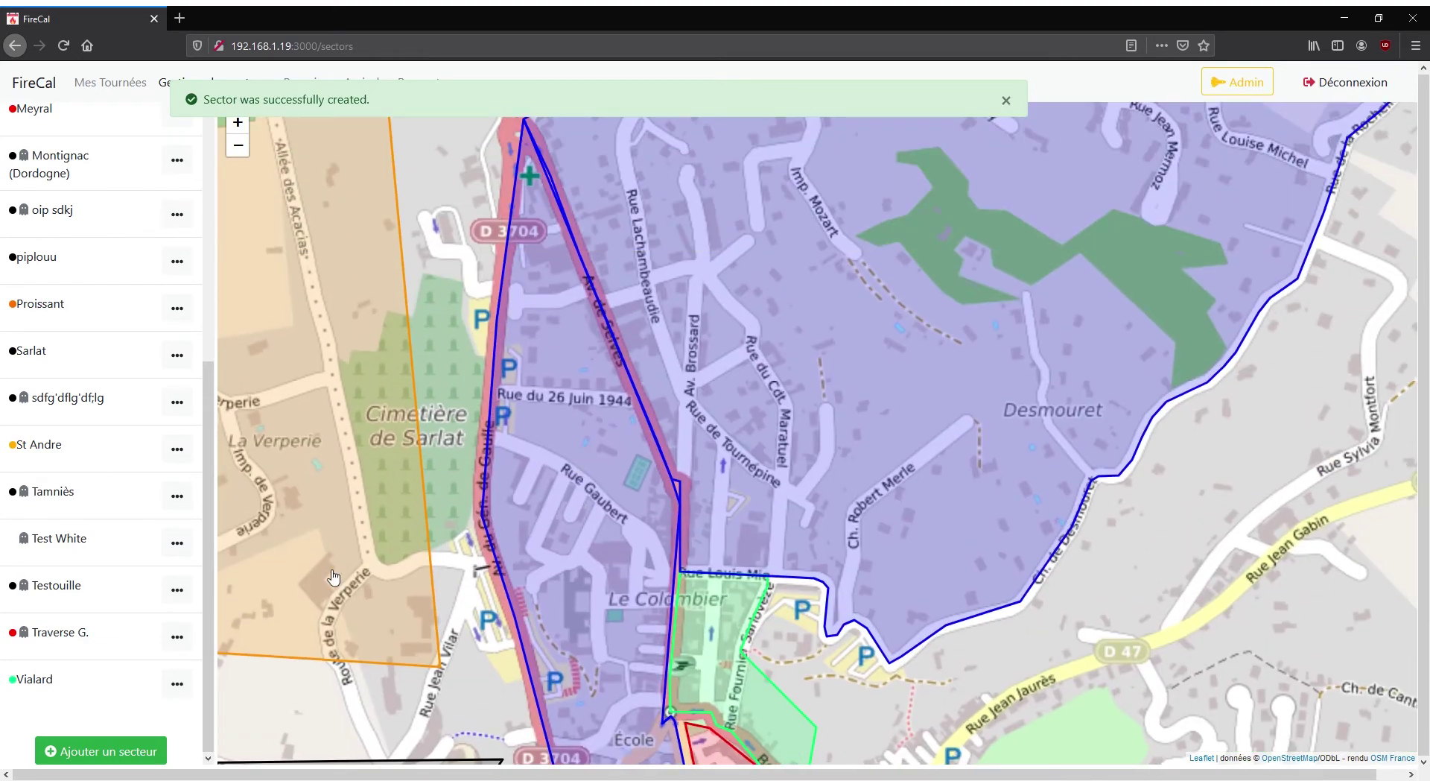
{"action": "scroll", "coordinate": [91, 607], "scroll_direction": "up", "scroll_amount": 5}
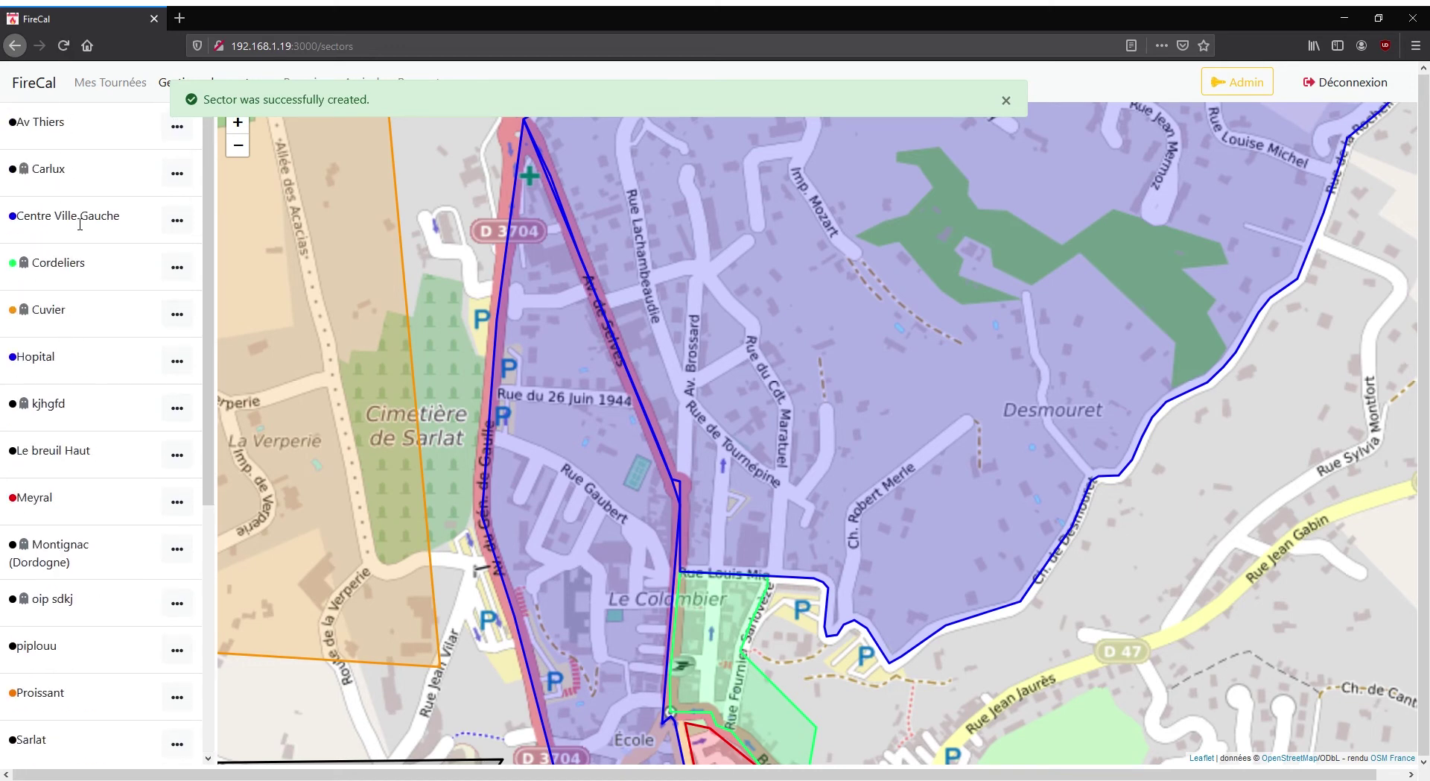
{"action": "left_click_drag", "start_coordinate": [641, 392], "coordinate": [643, 175]}
{"action": "left_click_drag", "start_coordinate": [575, 280], "coordinate": [446, 371]}
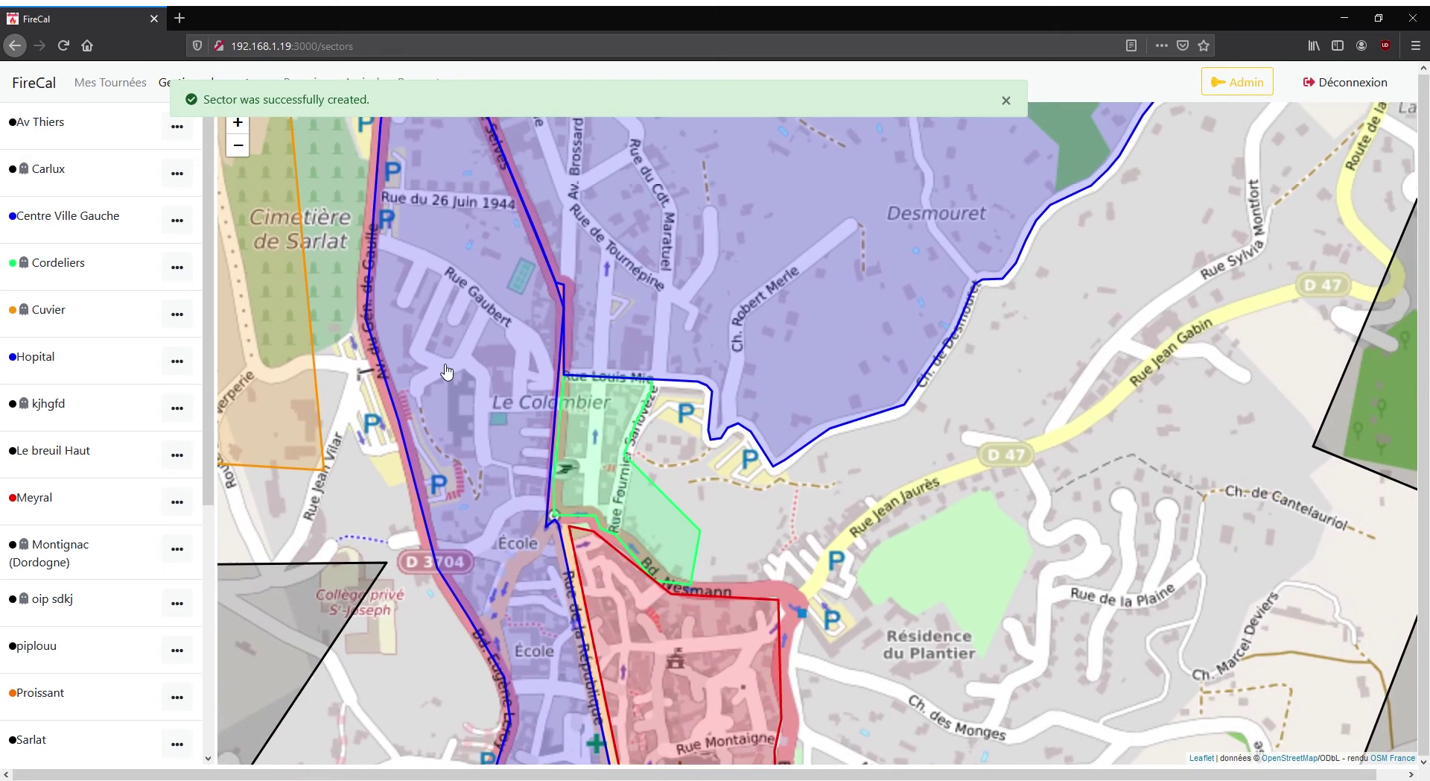
- Edit the Centre Ville Gauche sector, change its color to orange and save it
{"action": "left_click", "coordinate": [191, 225]}
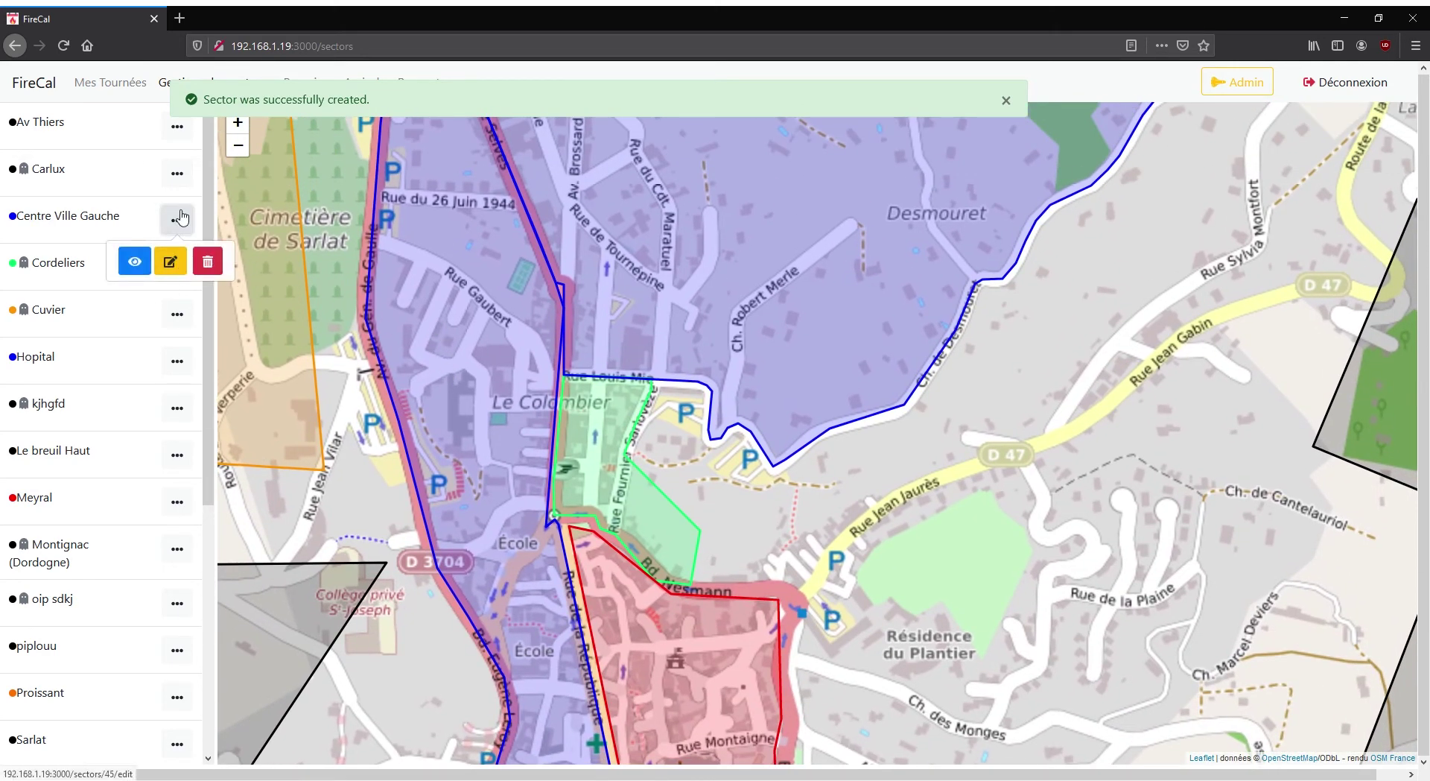
{"action": "left_click", "coordinate": [179, 265]}
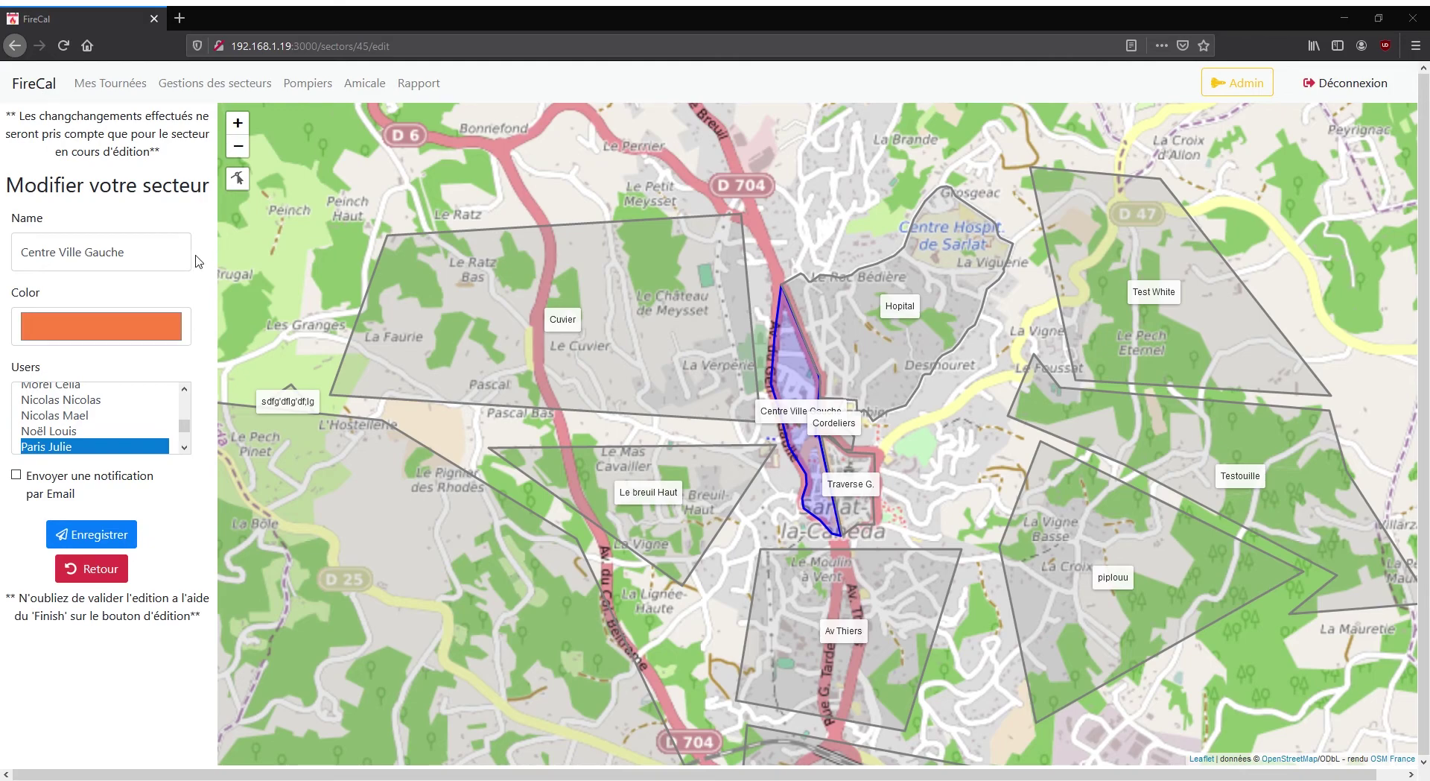
{"action": "left_click", "coordinate": [90, 535]}
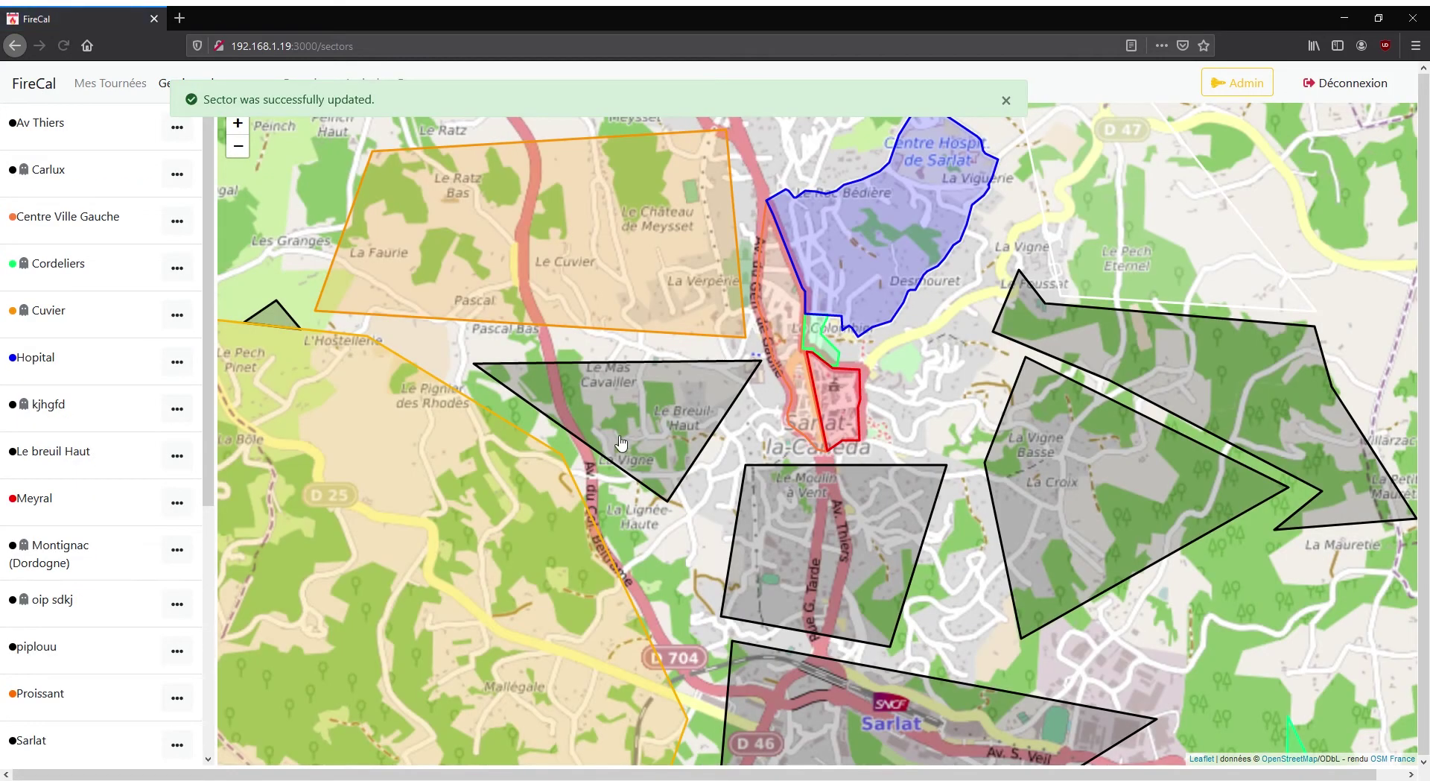
- Inspect the recolored Centre Ville Gauche sector on the map, including its assigned user and its available actions
{"action": "left_click_drag", "start_coordinate": [622, 443], "coordinate": [559, 530]}
{"action": "scroll", "coordinate": [601, 451], "scroll_direction": "up", "scroll_amount": 2}
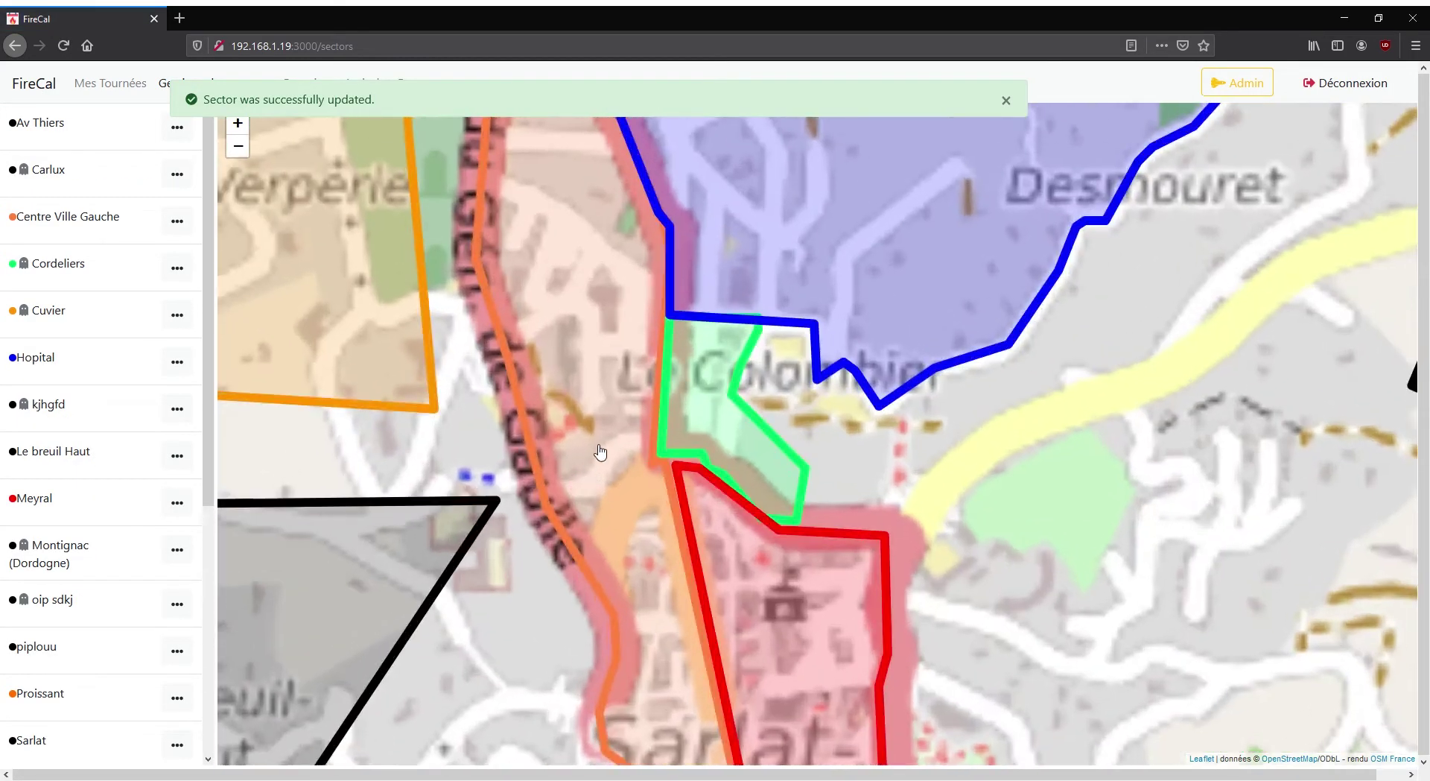
{"action": "left_click_drag", "start_coordinate": [577, 250], "coordinate": [664, 536]}
{"action": "left_click_drag", "start_coordinate": [574, 307], "coordinate": [412, 356]}
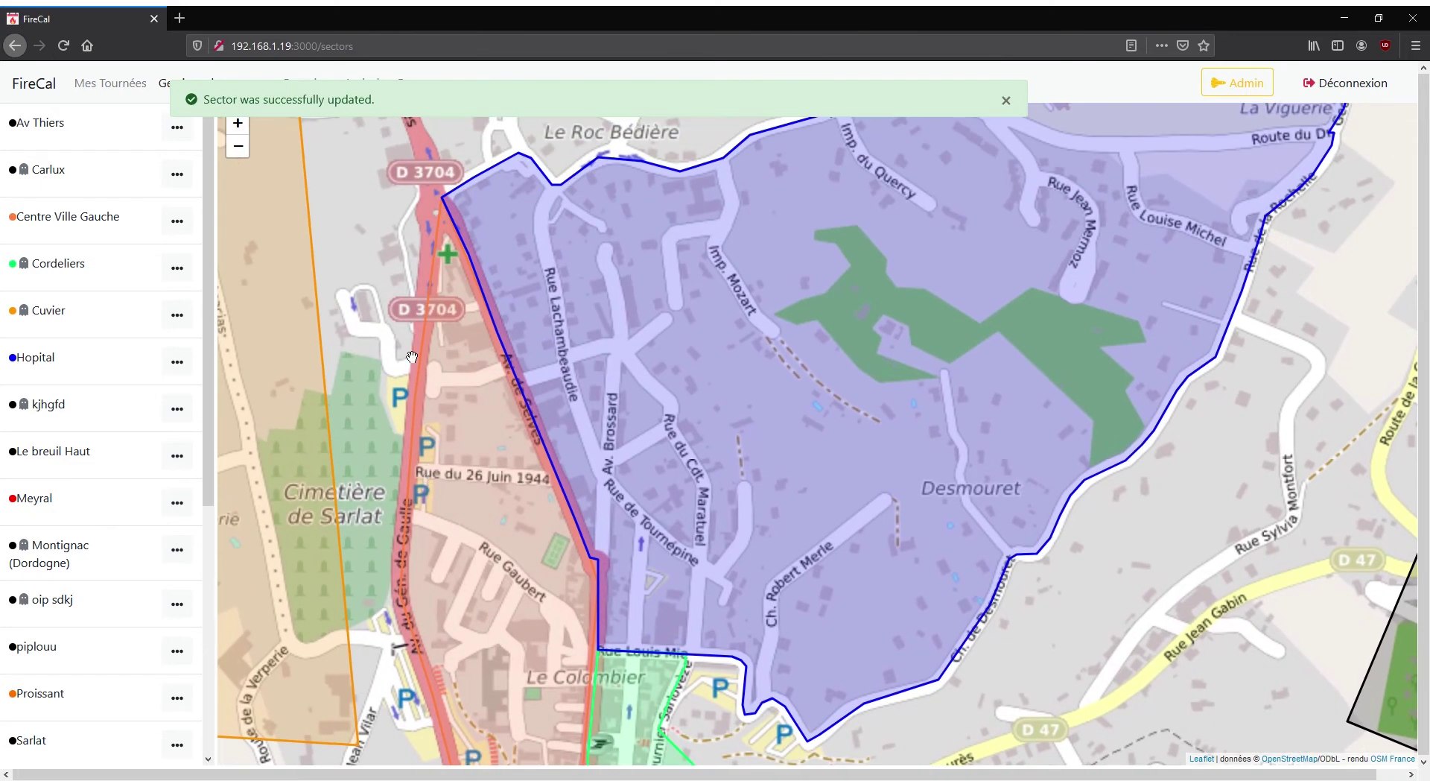
{"action": "left_click_drag", "start_coordinate": [480, 476], "coordinate": [440, 223]}
{"action": "left_click", "coordinate": [436, 216]}
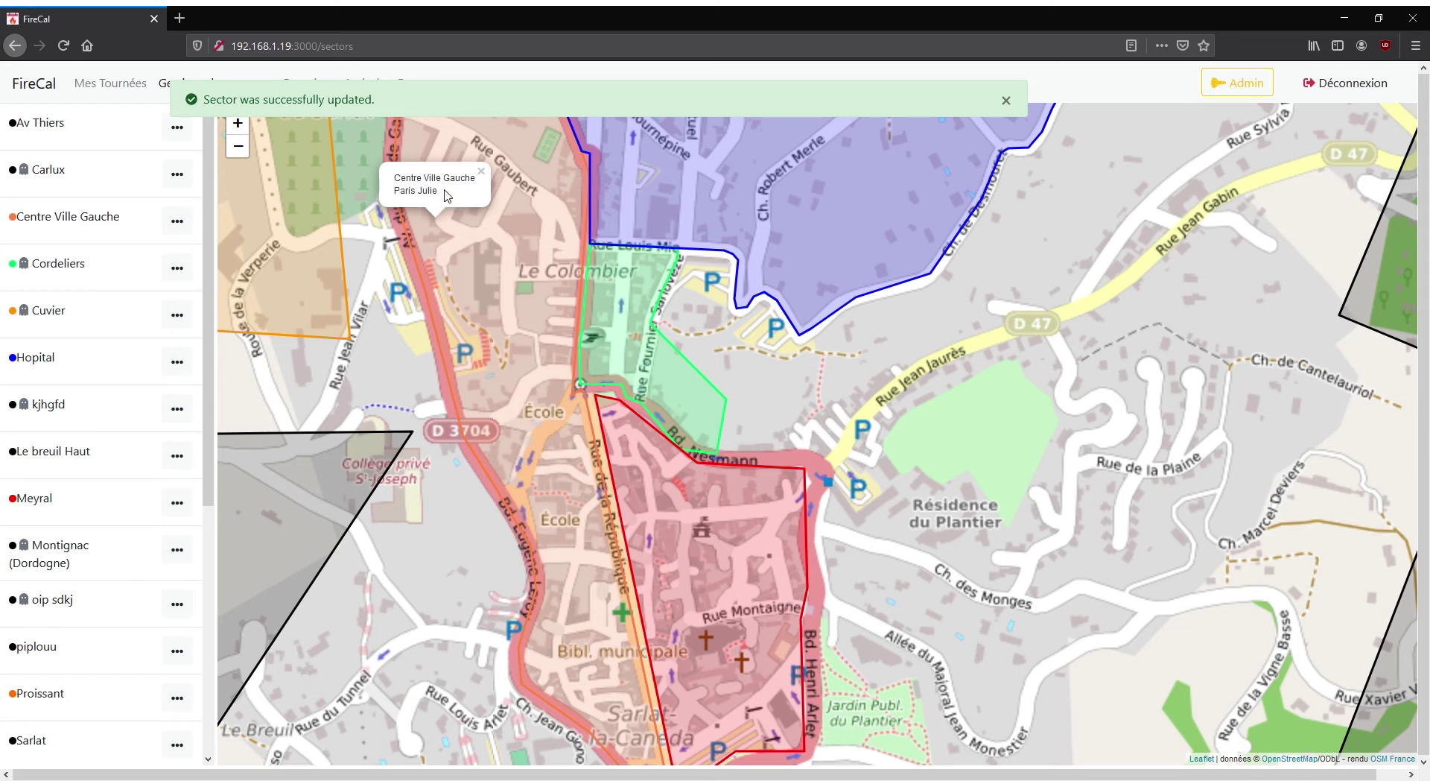
{"action": "left_click", "coordinate": [481, 171]}
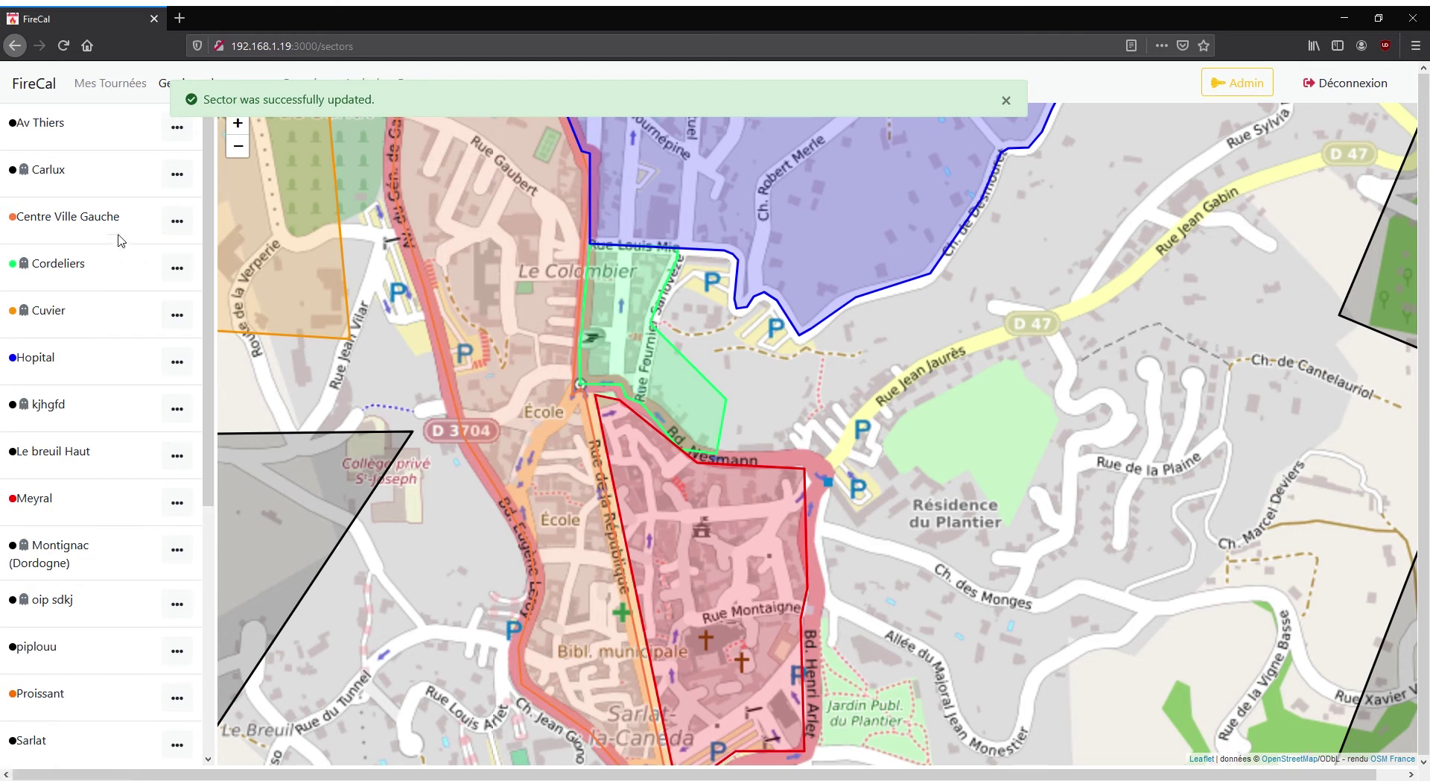
{"action": "left_click", "coordinate": [176, 223]}
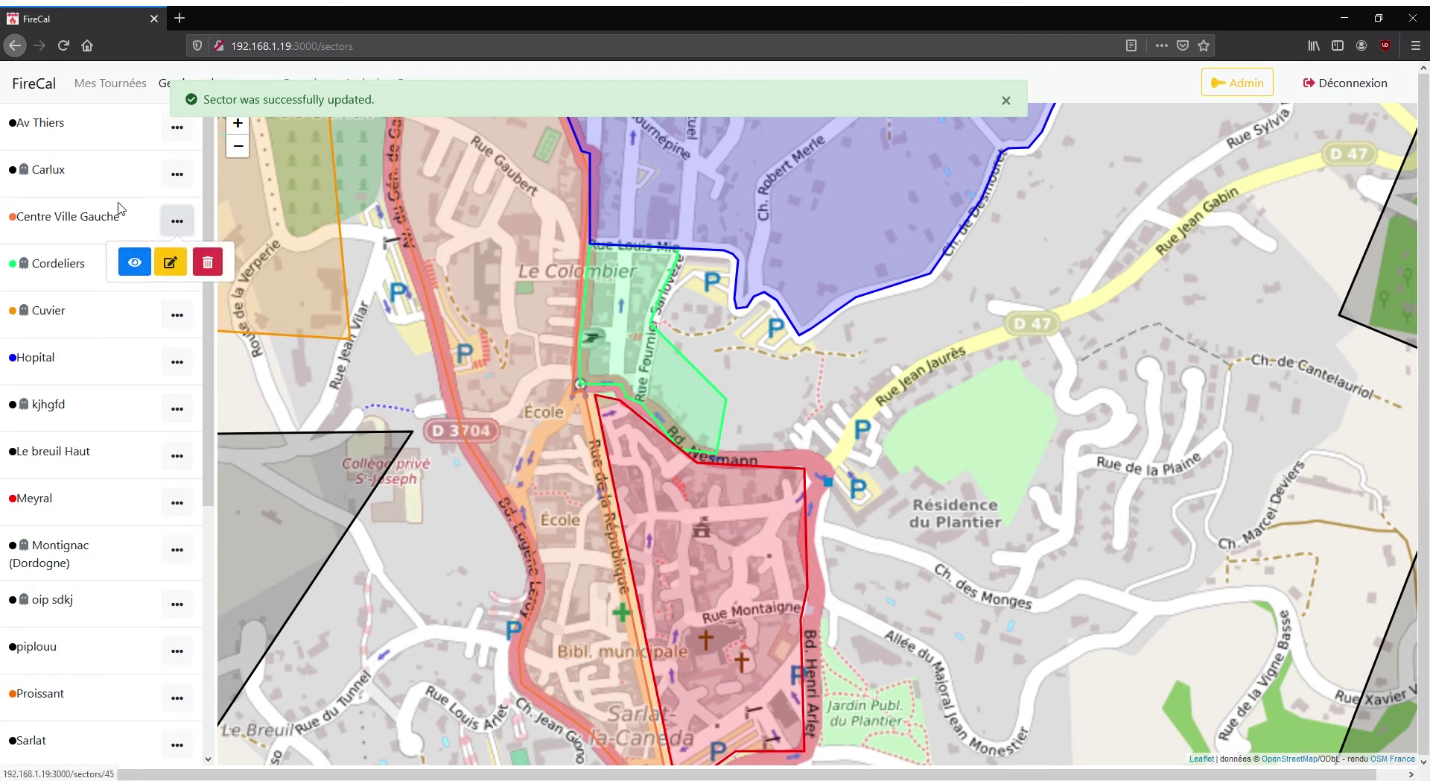
{"action": "left_click", "coordinate": [123, 229]}
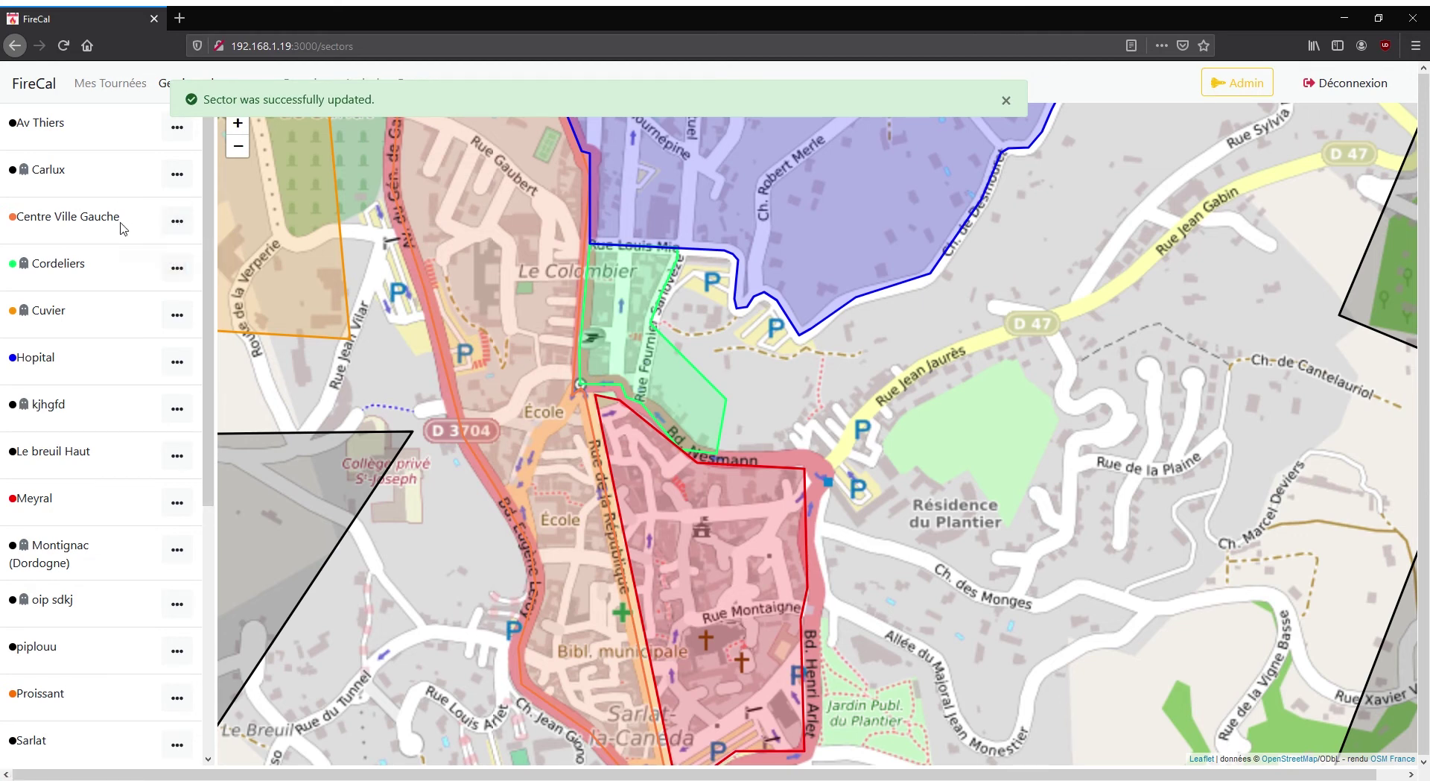
{"action": "left_click", "coordinate": [1008, 105]}
- Start a new sector and open the Quick Commune selection for it
{"action": "scroll", "coordinate": [72, 433], "scroll_direction": "down", "scroll_amount": 5}
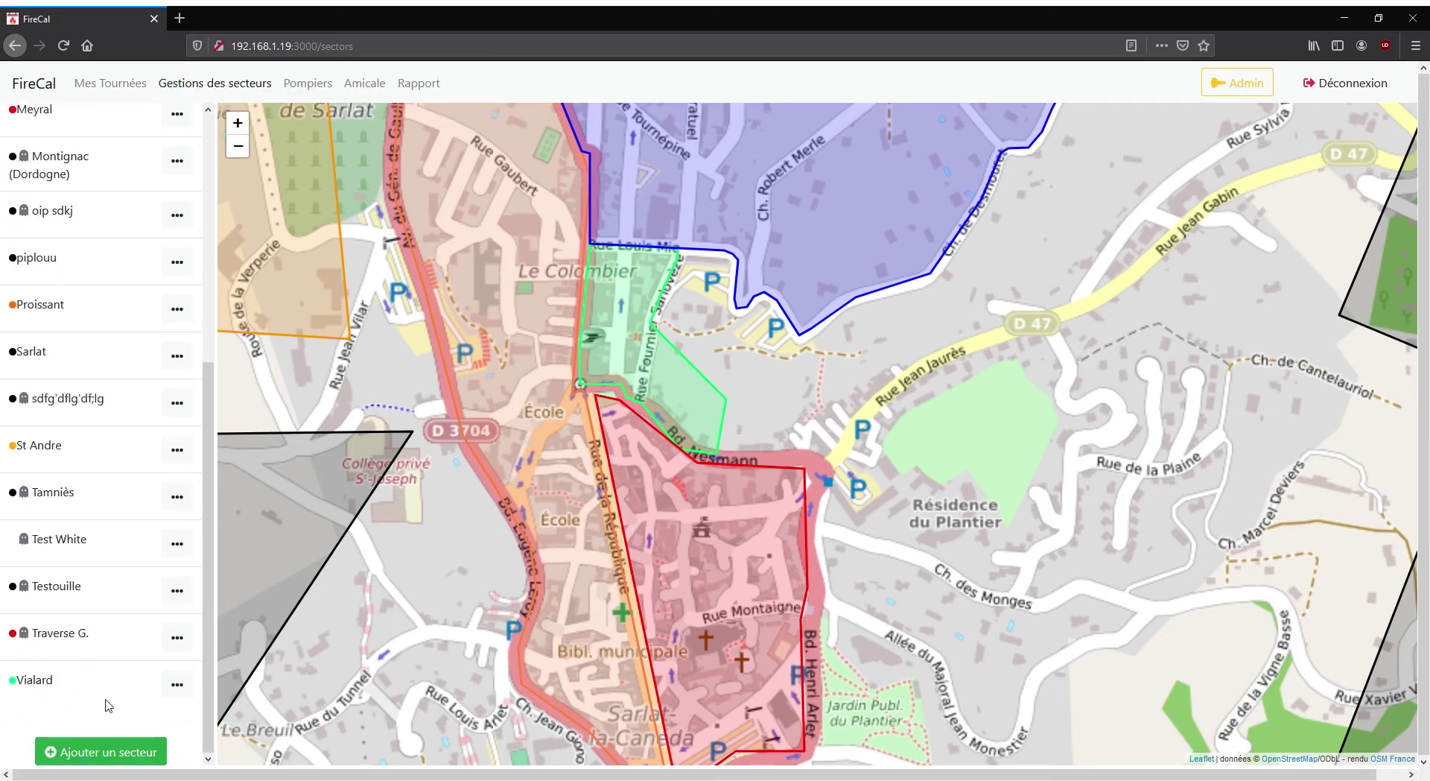
{"action": "left_click", "coordinate": [100, 751]}
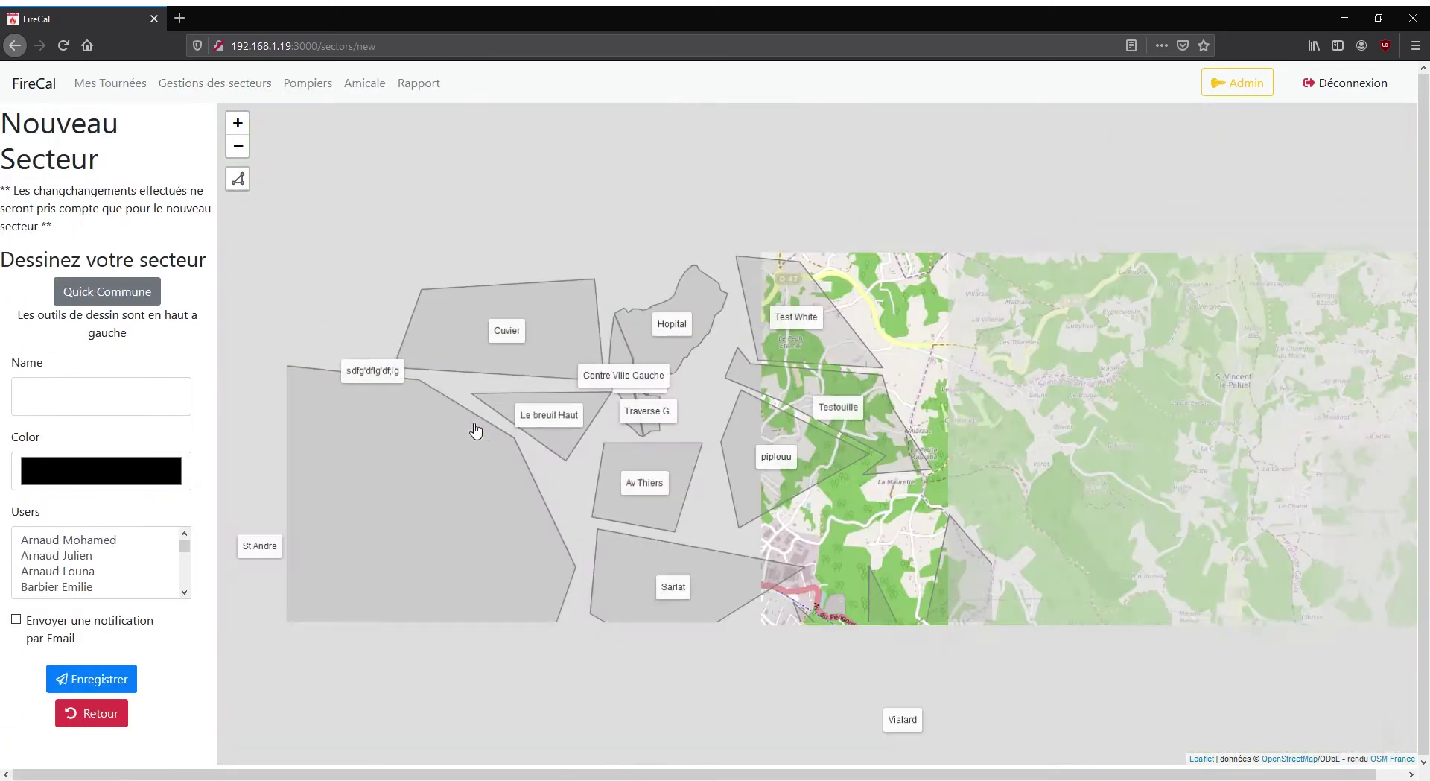
{"action": "scroll", "coordinate": [475, 427], "scroll_direction": "down", "scroll_amount": 2}
{"action": "left_click_drag", "start_coordinate": [477, 417], "coordinate": [510, 704]}
{"action": "left_click_drag", "start_coordinate": [560, 352], "coordinate": [457, 616]}
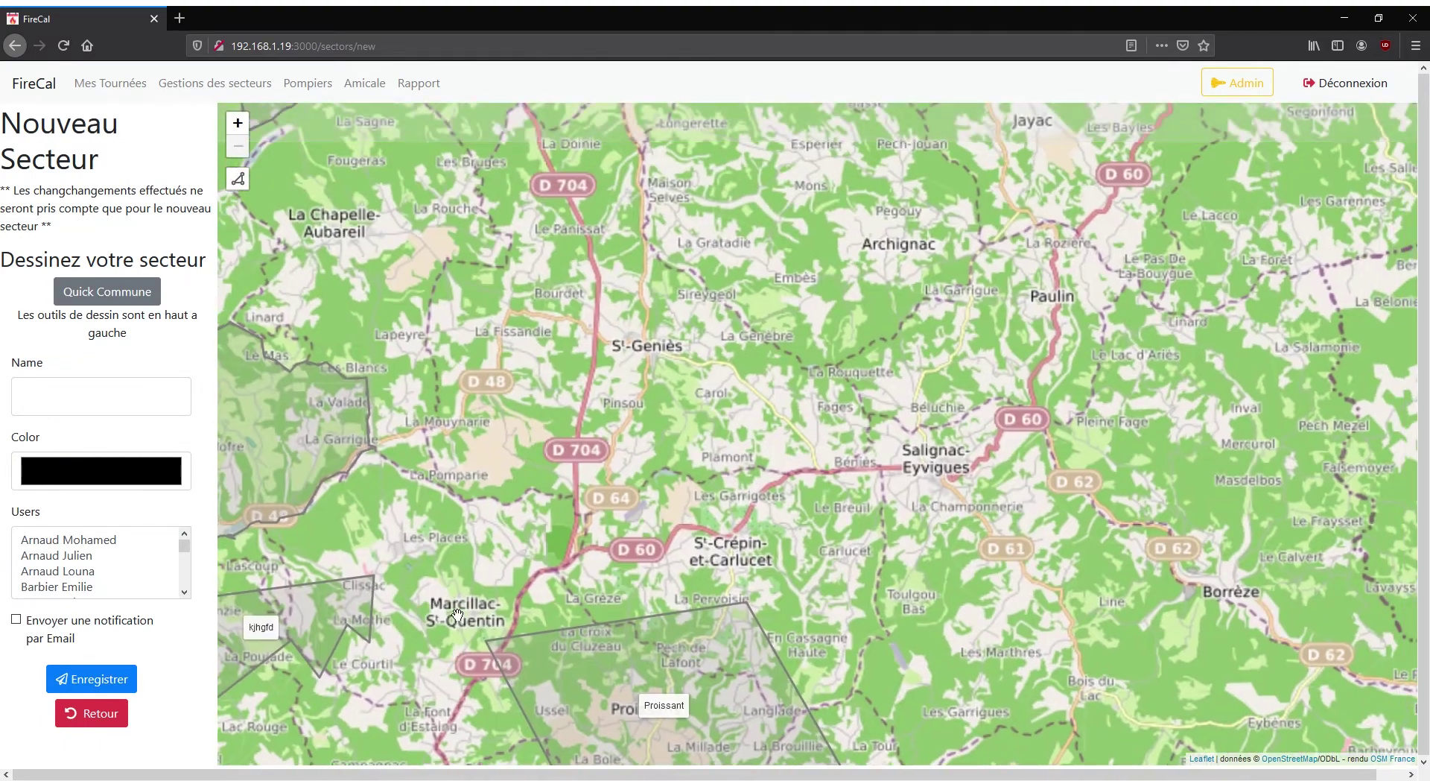
{"action": "left_click_drag", "start_coordinate": [505, 417], "coordinate": [408, 415]}
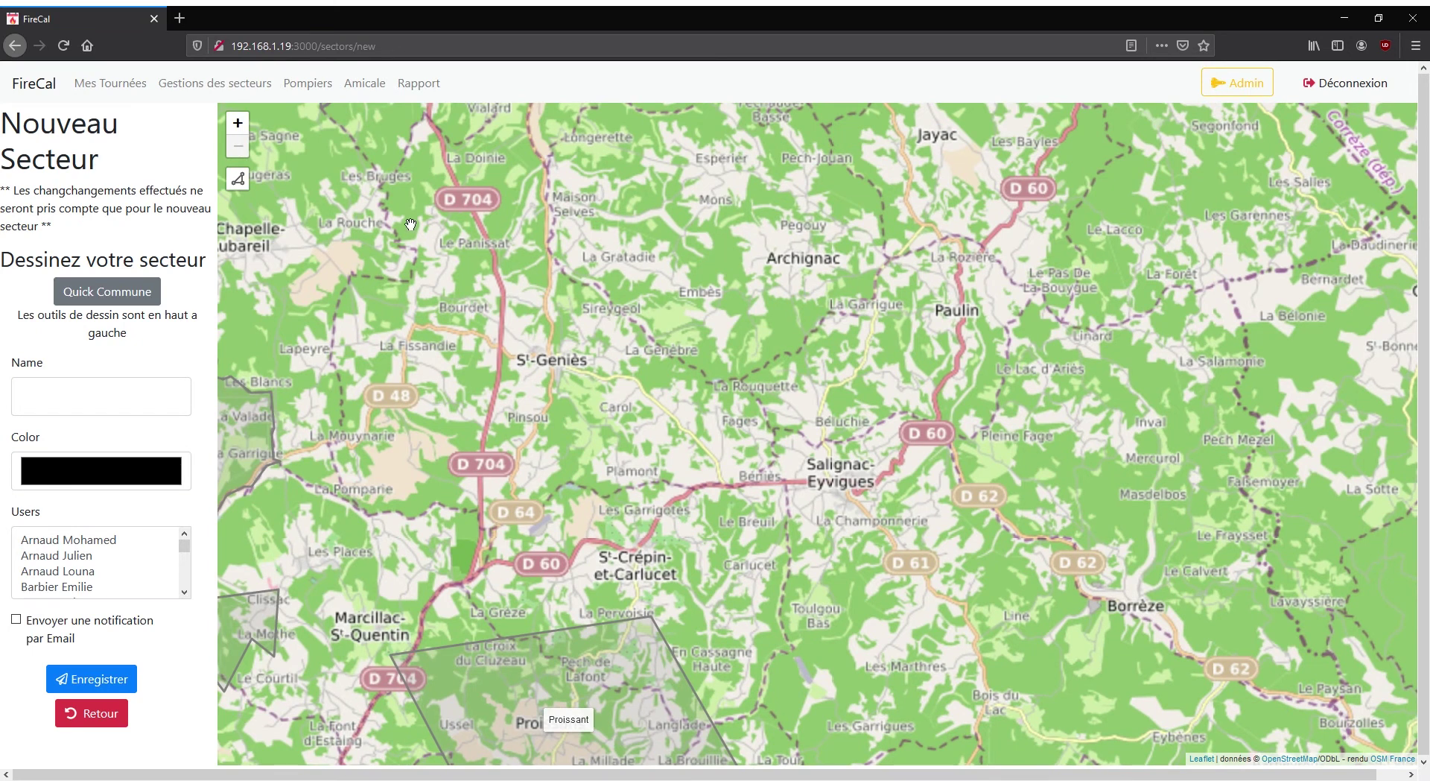
{"action": "left_click_drag", "start_coordinate": [528, 243], "coordinate": [529, 289]}
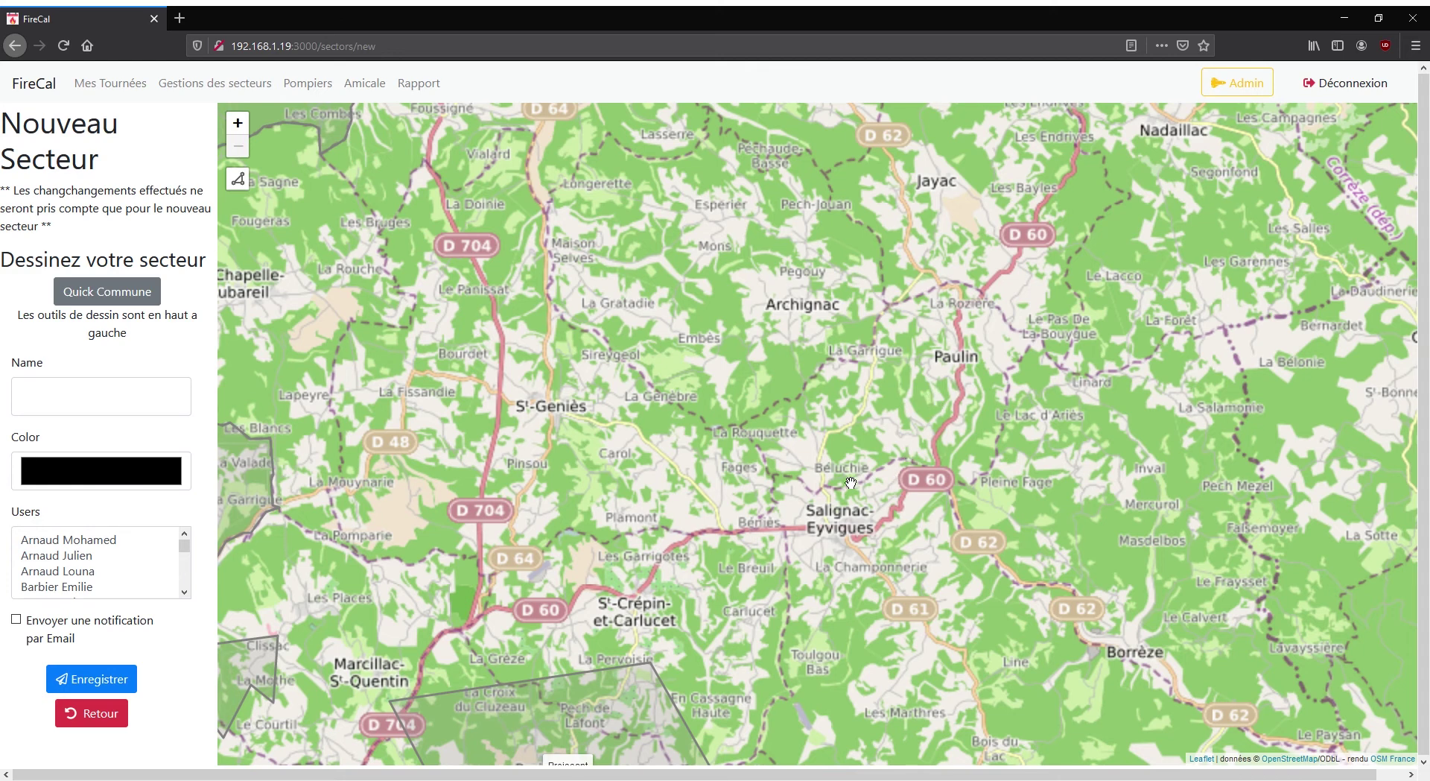
{"action": "left_click", "coordinate": [124, 402]}
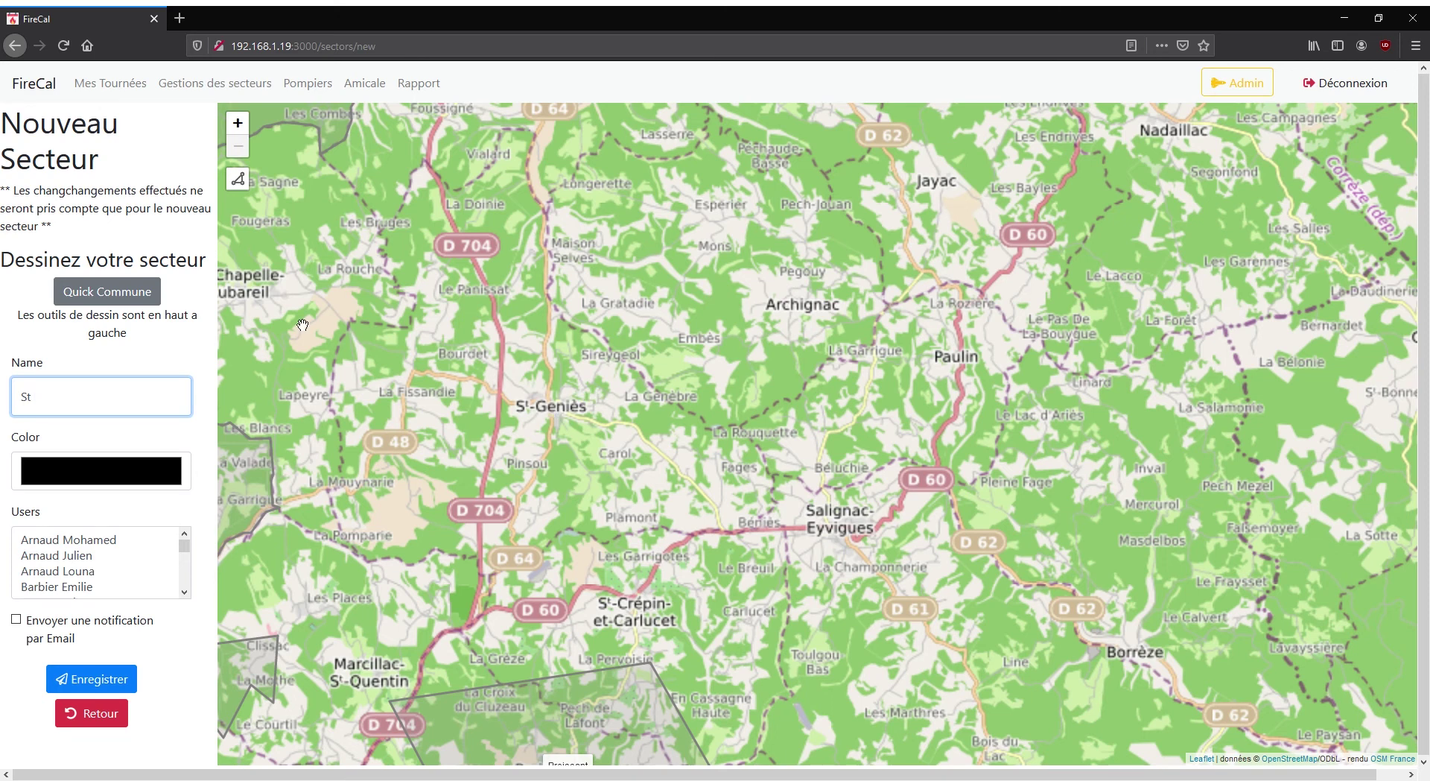
{"action": "left_click", "coordinate": [108, 295]}
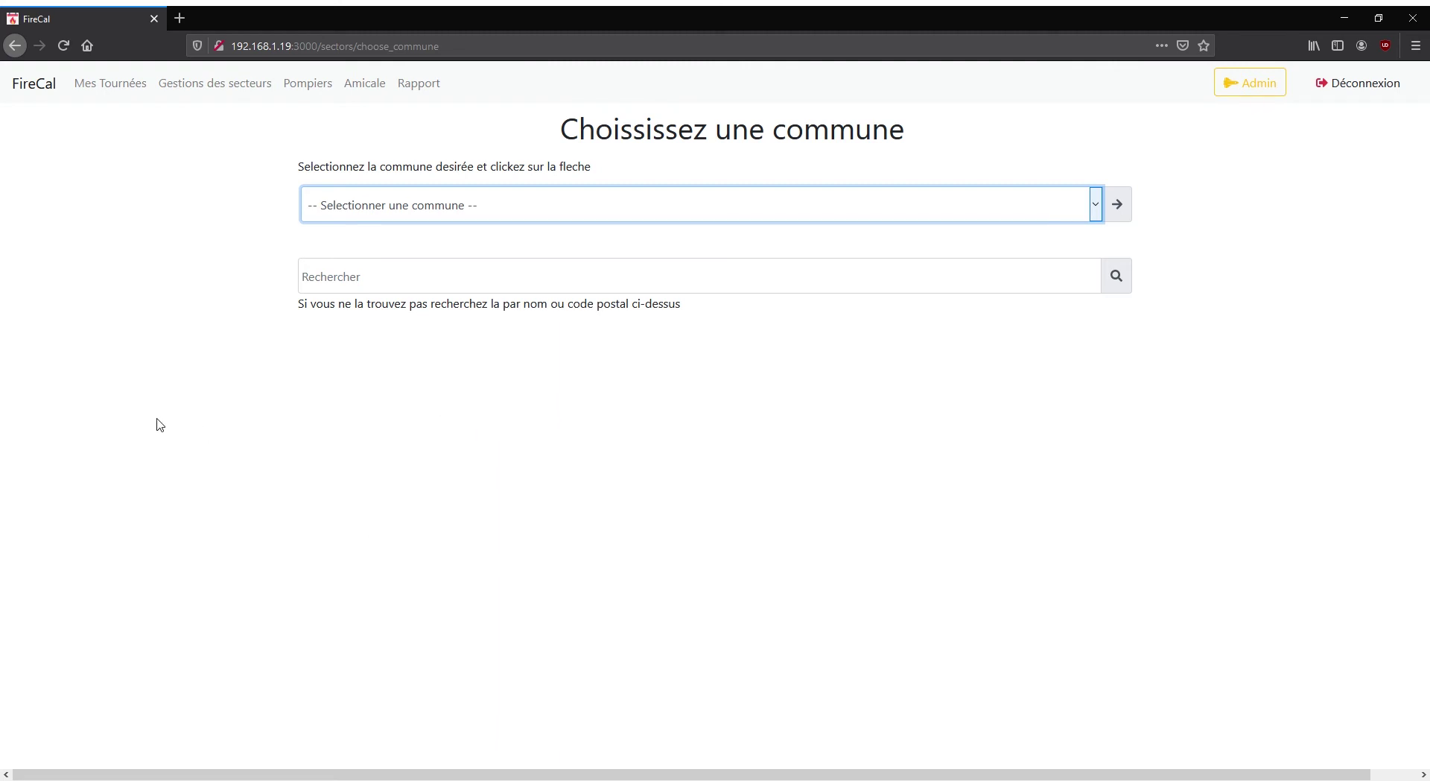
- Search the communes for "Genies" and load Saint-Geniès (Dordogne) as the new sector's outline
{"action": "left_click", "coordinate": [400, 275]}
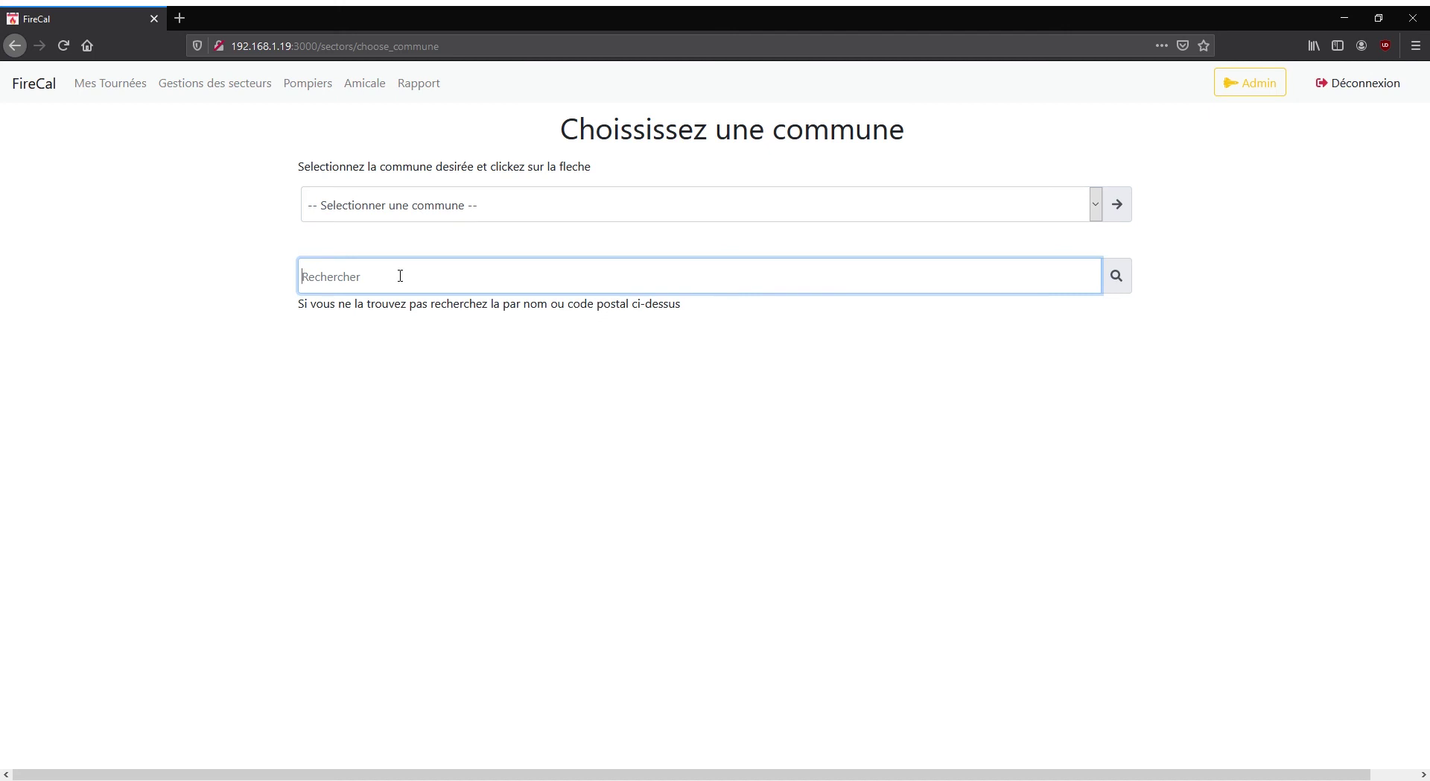
{"action": "type", "text": "Genies"}
{"action": "key", "text": "Return"}
{"action": "left_click", "coordinate": [492, 206]}
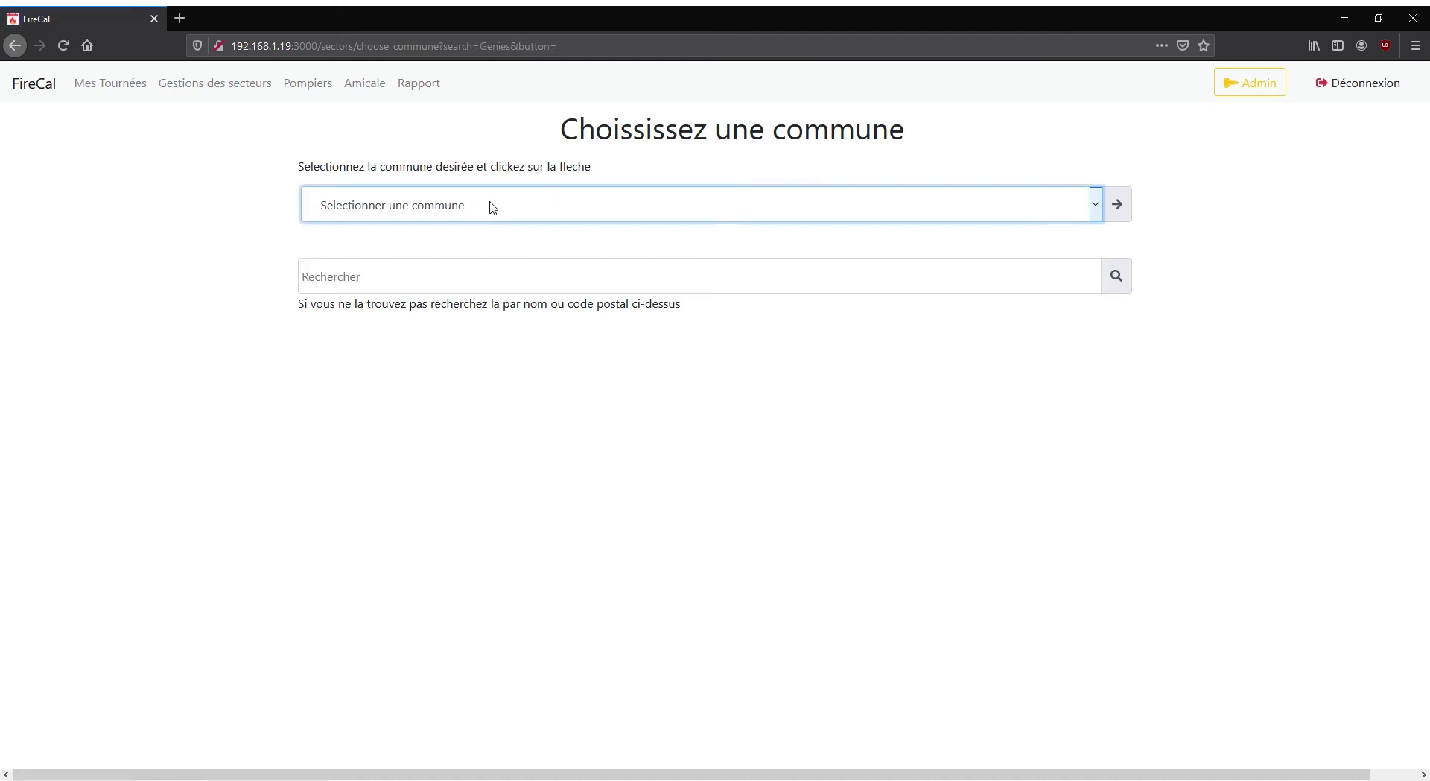
{"action": "left_click", "coordinate": [499, 282]}
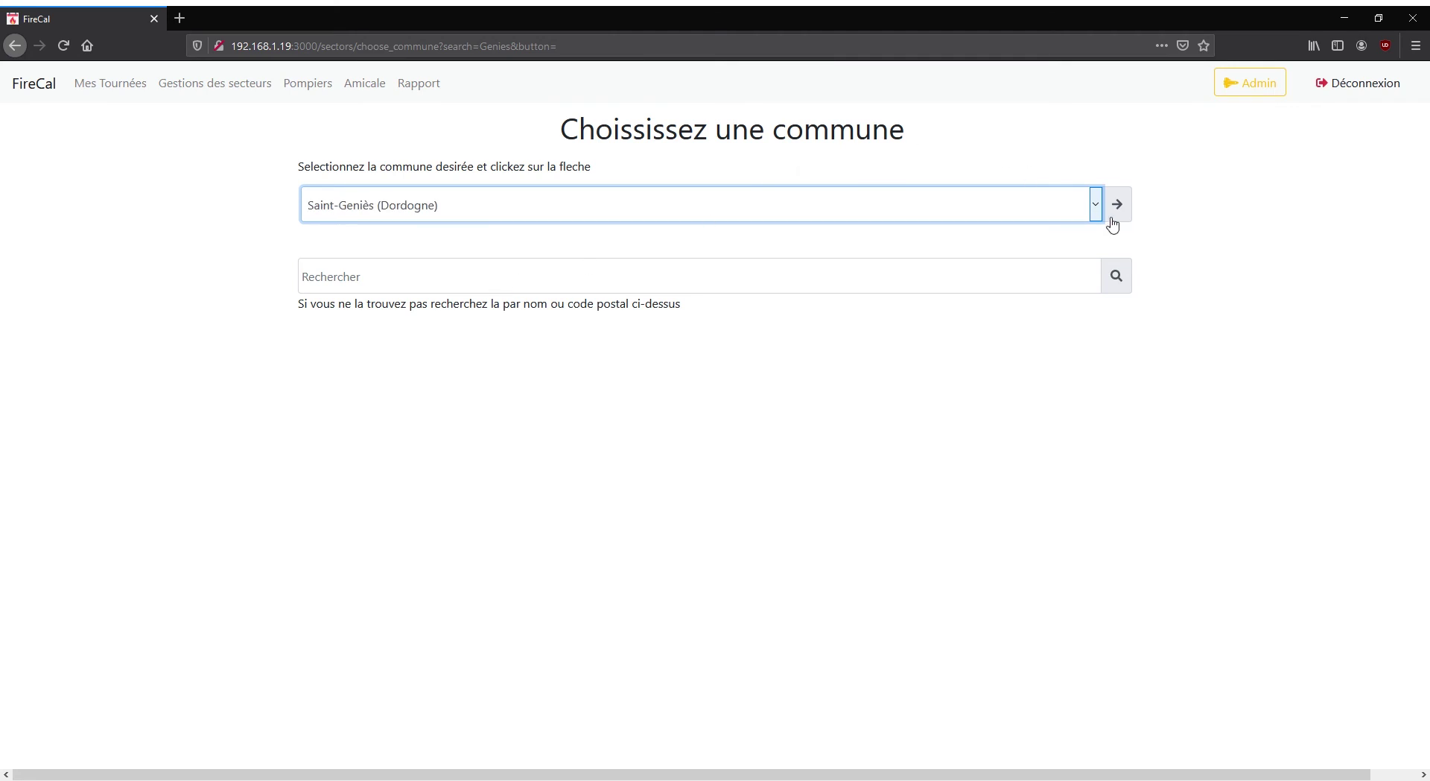
{"action": "left_click", "coordinate": [1111, 216]}
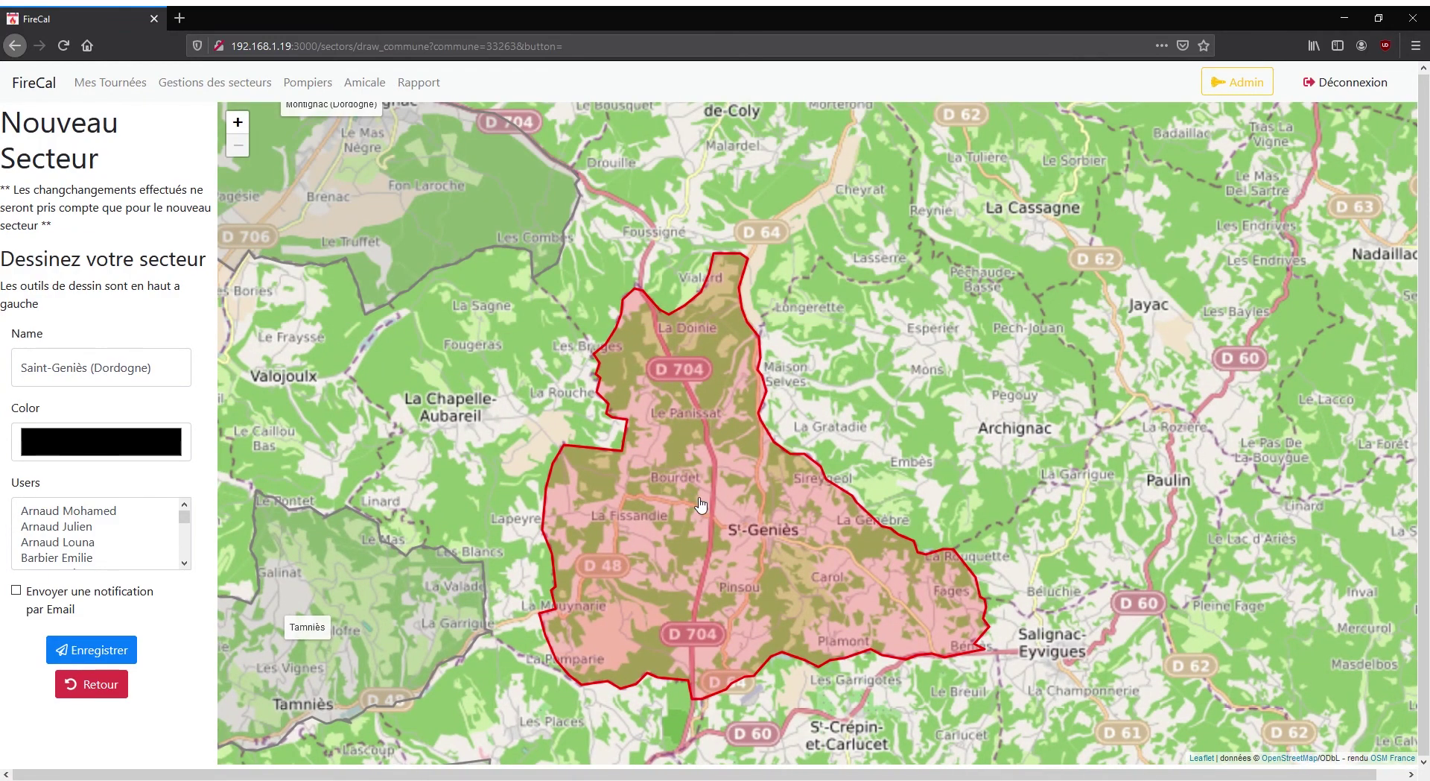
- Set the Saint-Geniès sector's color to pink and select the first three users in the list to assign to it
{"action": "left_click_drag", "start_coordinate": [879, 543], "coordinate": [778, 514]}
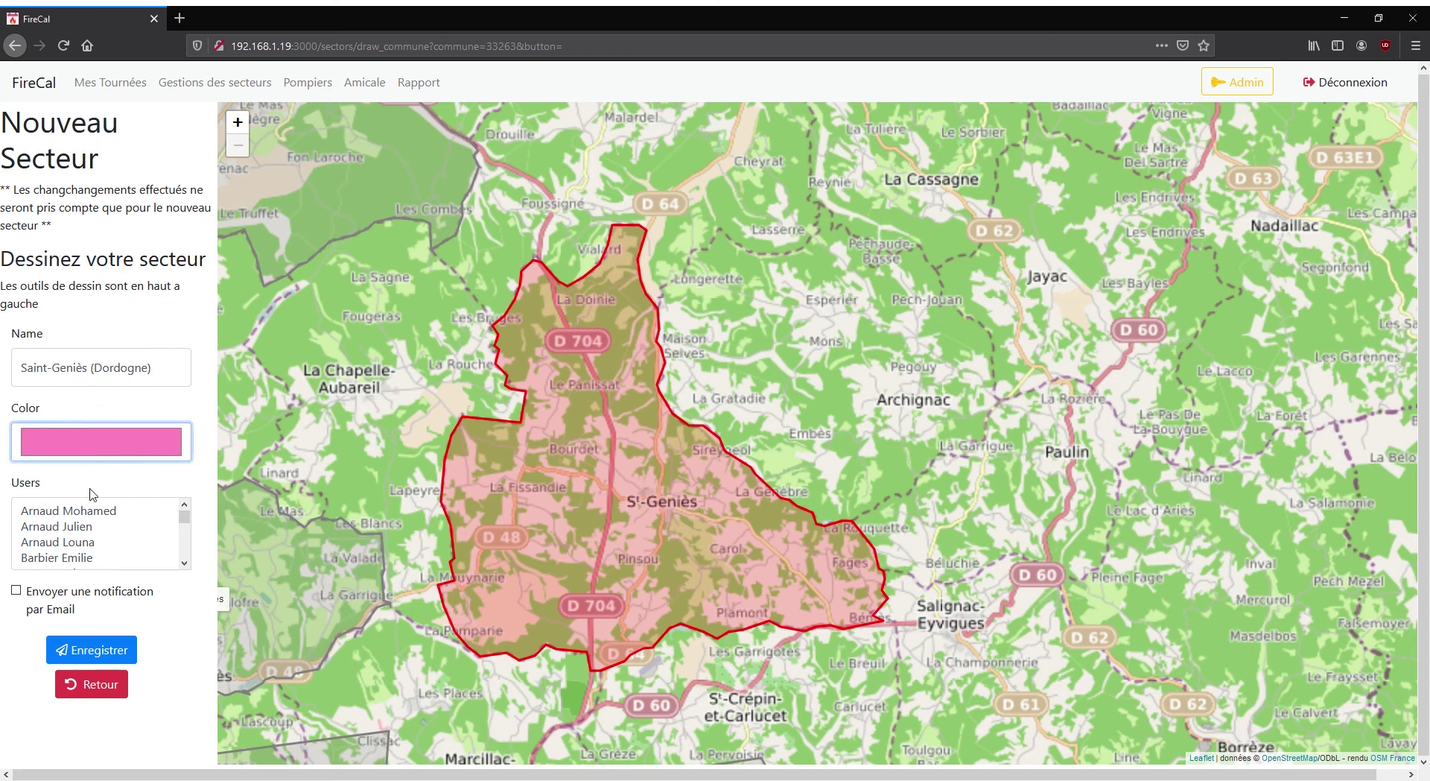
{"action": "left_click", "coordinate": [83, 514]}
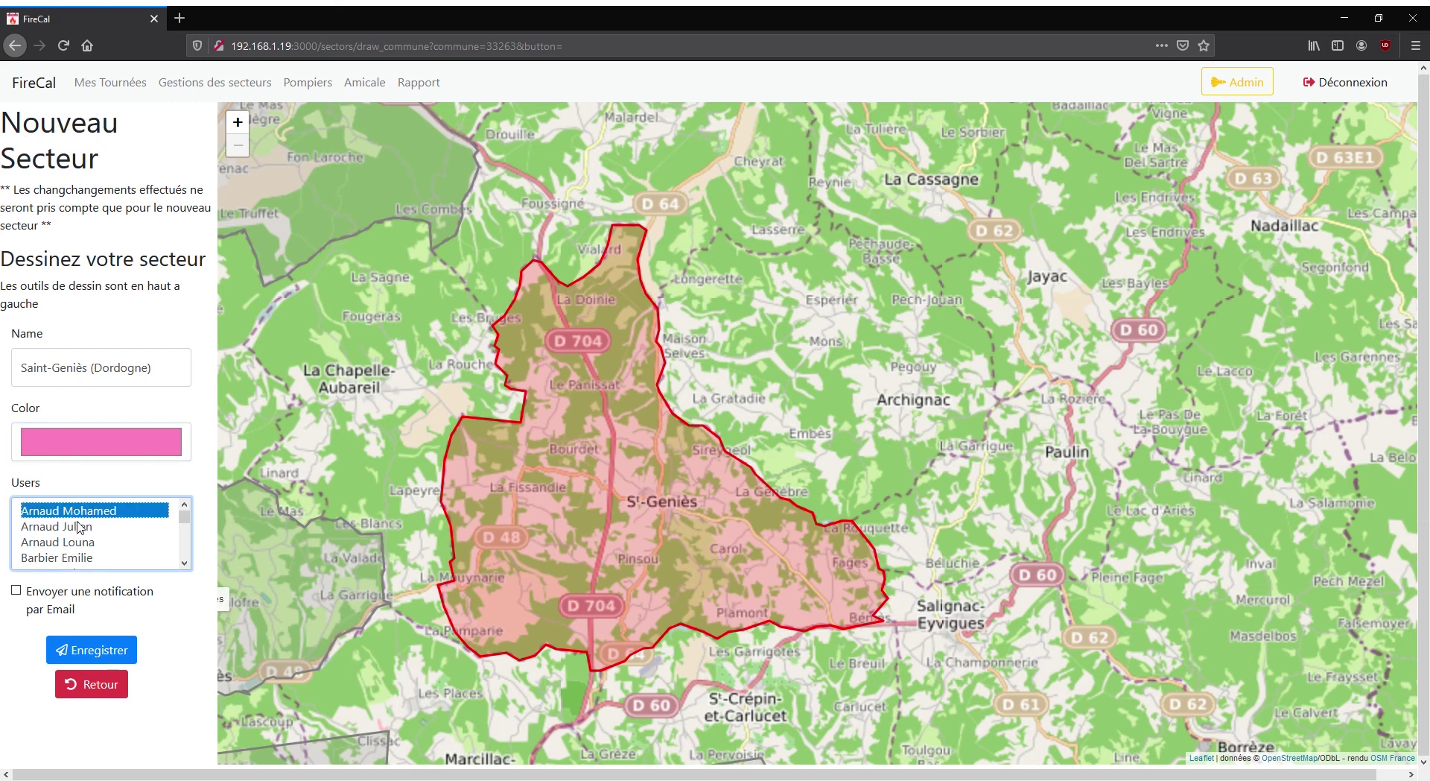
{"action": "left_click", "coordinate": [82, 526], "text": "ctrl"}
{"action": "left_click", "coordinate": [83, 543], "text": "ctrl"}
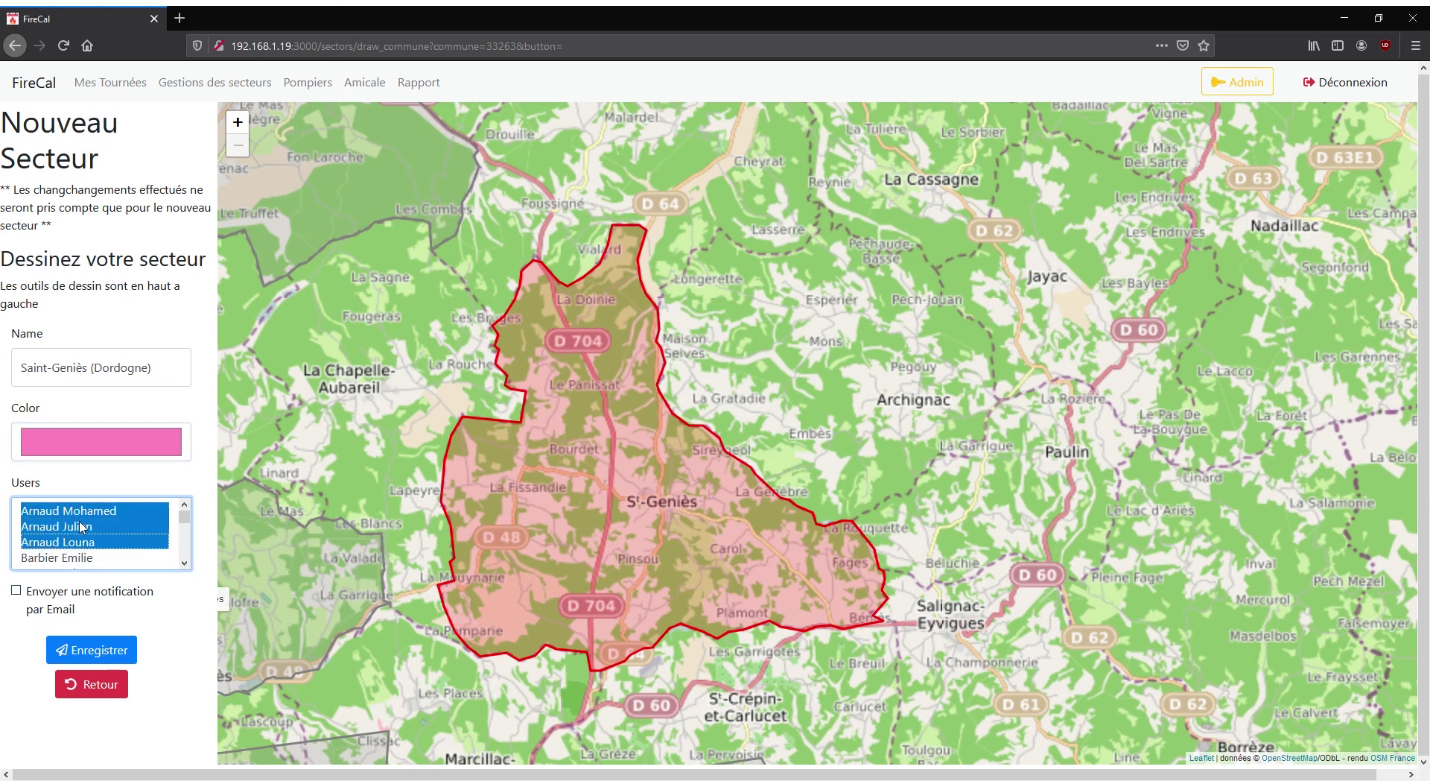
{"action": "left_click", "coordinate": [110, 514]}
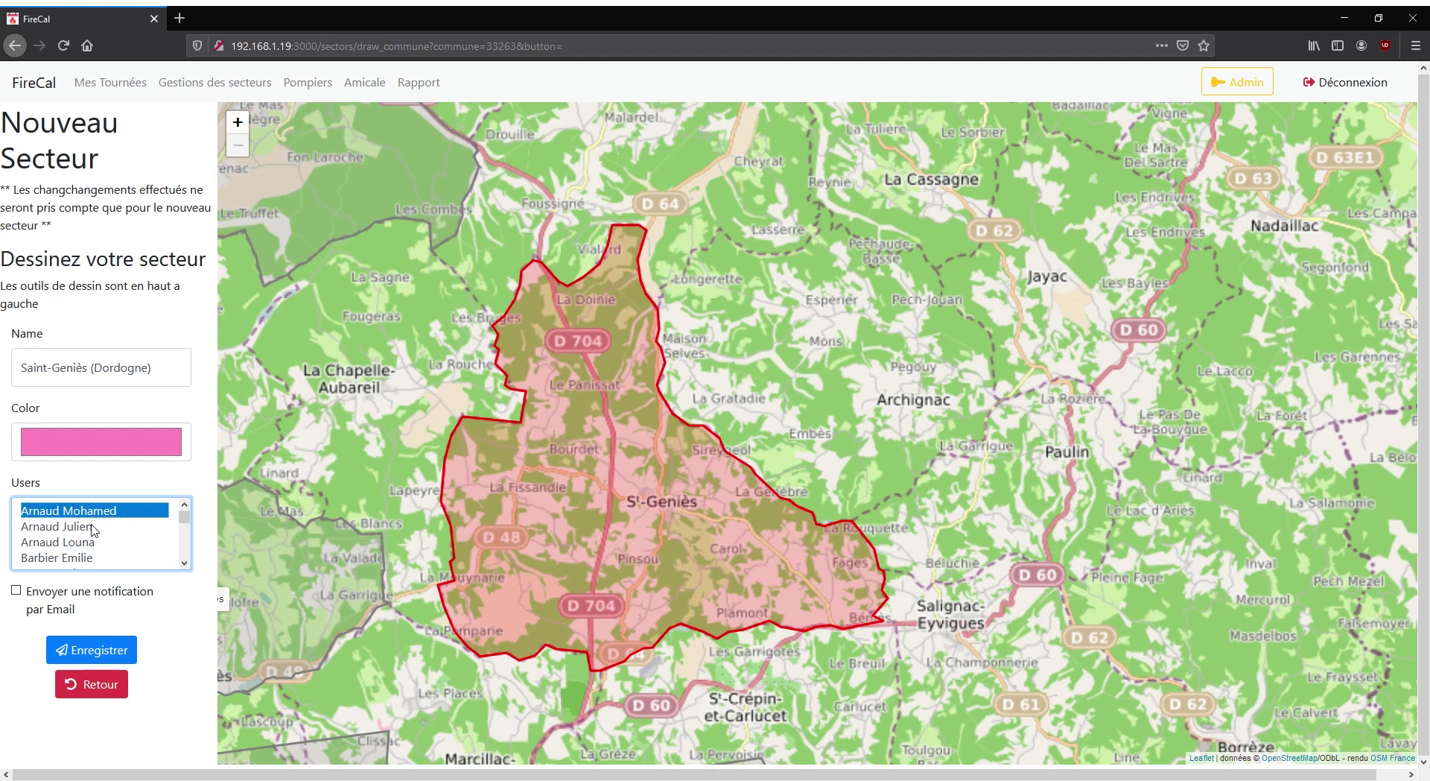
{"action": "left_click", "coordinate": [90, 526], "text": "ctrl"}
{"action": "left_click", "coordinate": [97, 541], "text": "ctrl"}
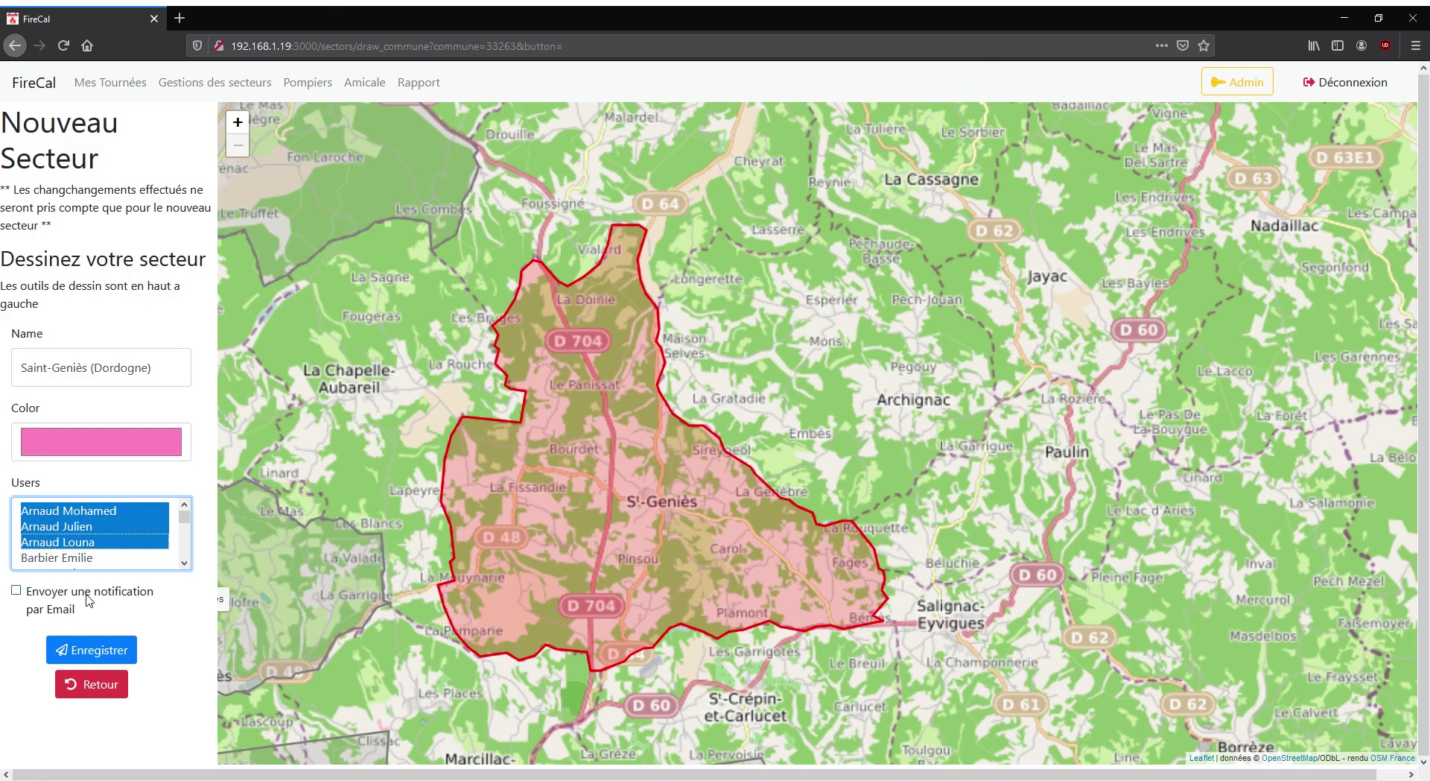
- Save the Saint-Geniès sector and check its outline on the map
{"action": "left_click", "coordinate": [101, 648]}
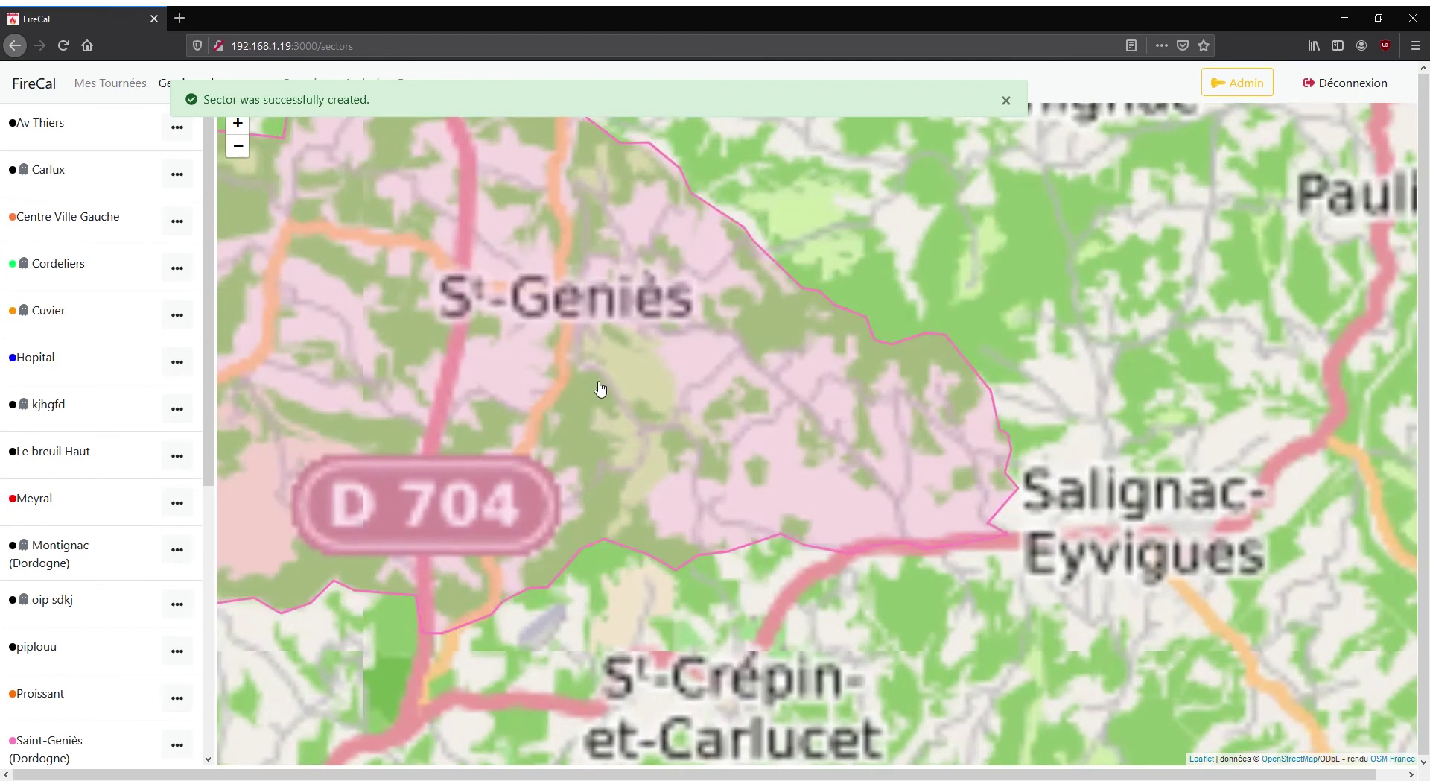
{"action": "left_click_drag", "start_coordinate": [455, 277], "coordinate": [511, 418]}
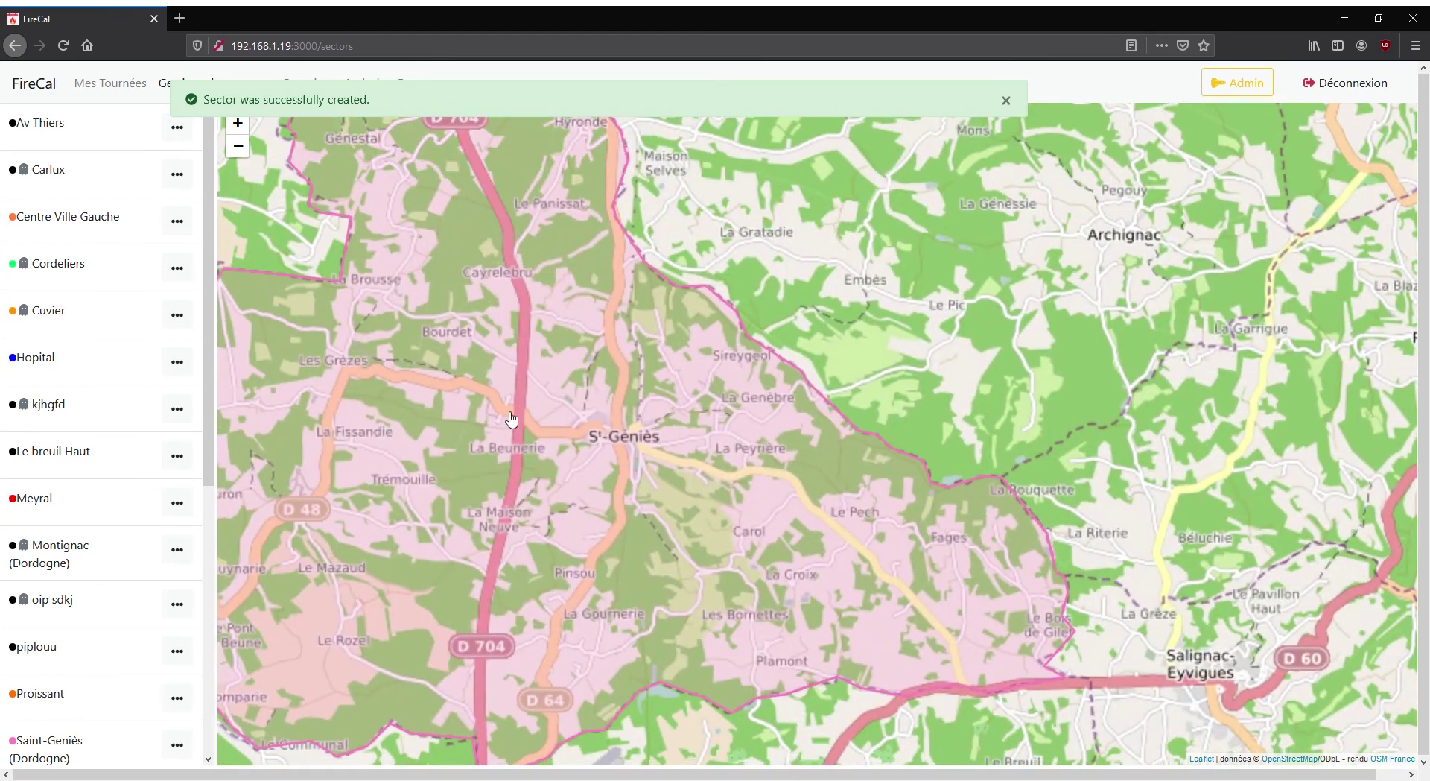
{"action": "left_click_drag", "start_coordinate": [463, 490], "coordinate": [632, 402]}
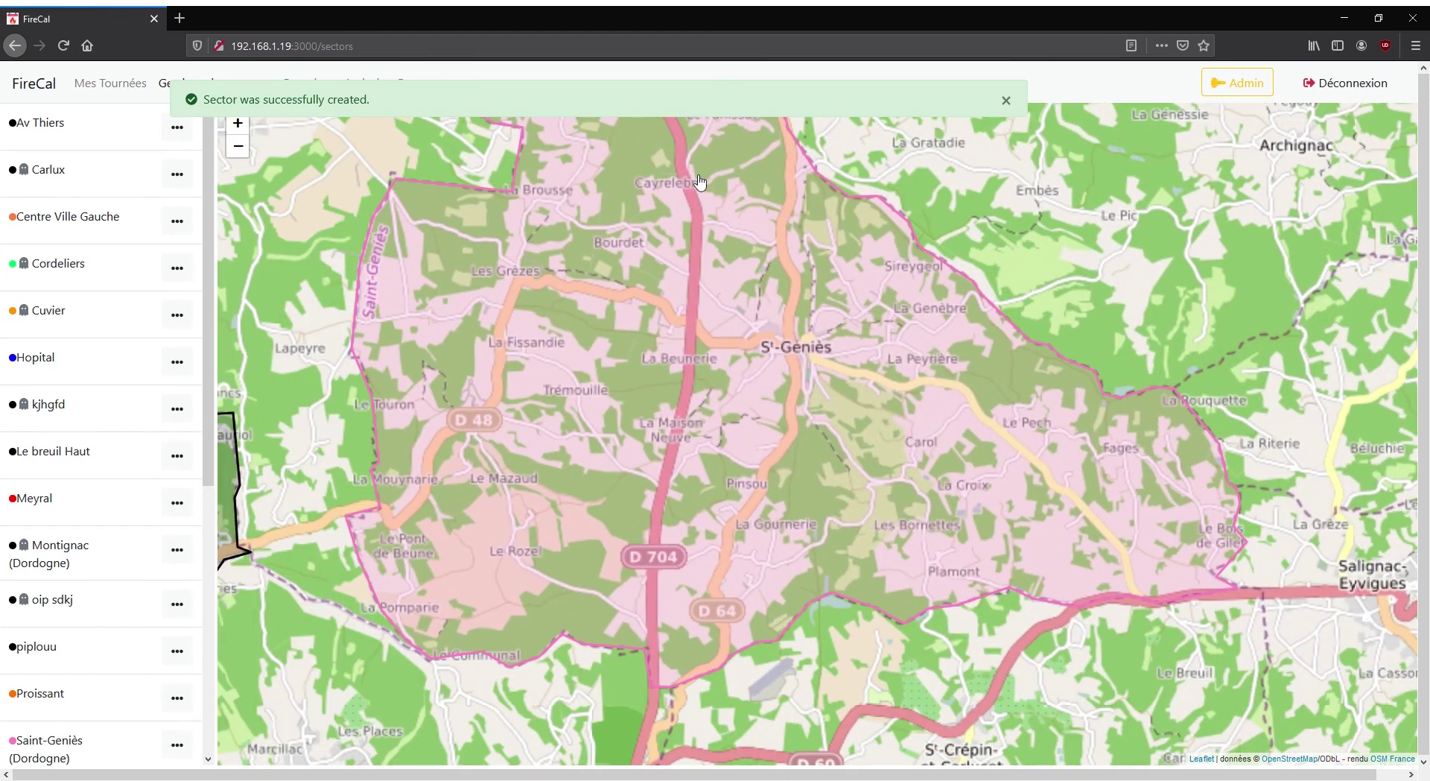
{"action": "left_click", "coordinate": [1006, 100]}
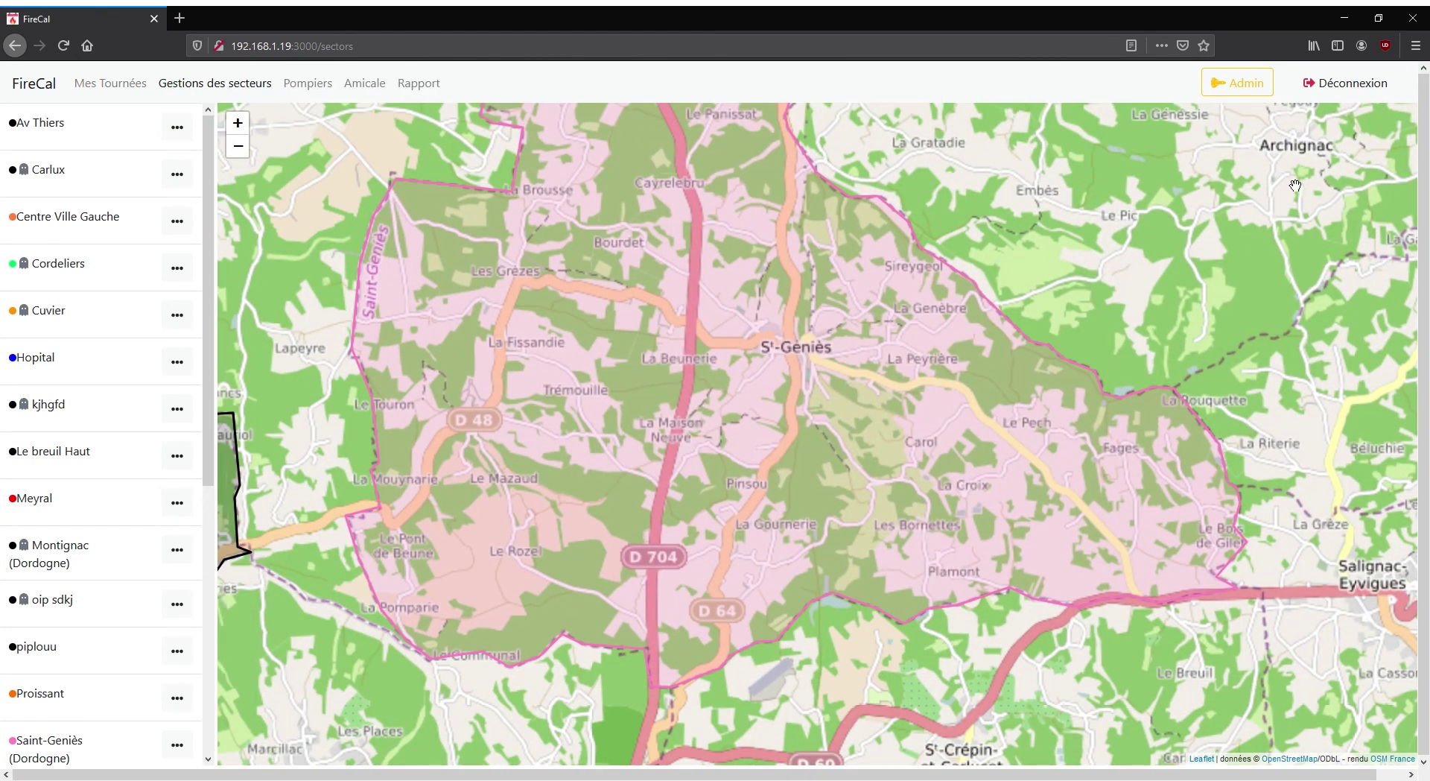